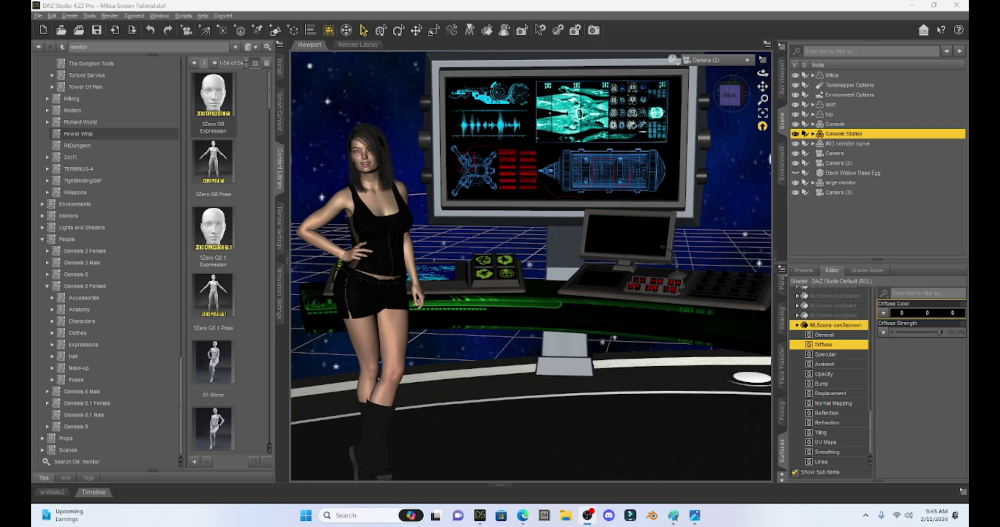
Put away the thumbnail picture and select the large monitor in the scene
left_click(604, 120)
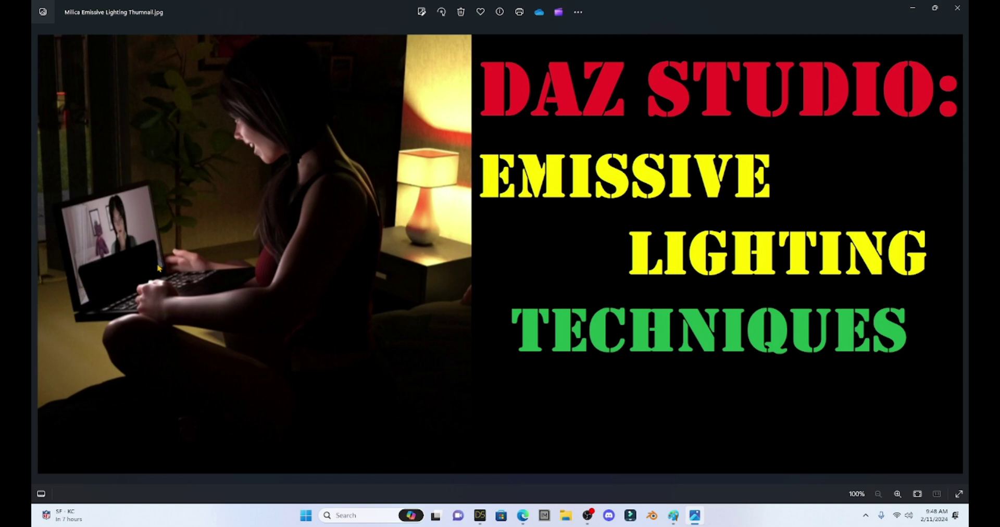
left_click(909, 14)
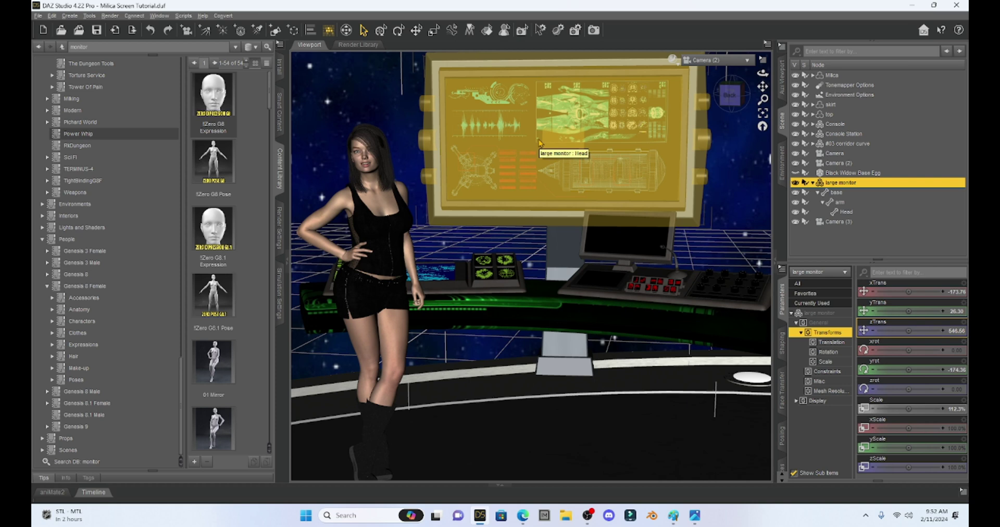
left_click(575, 123)
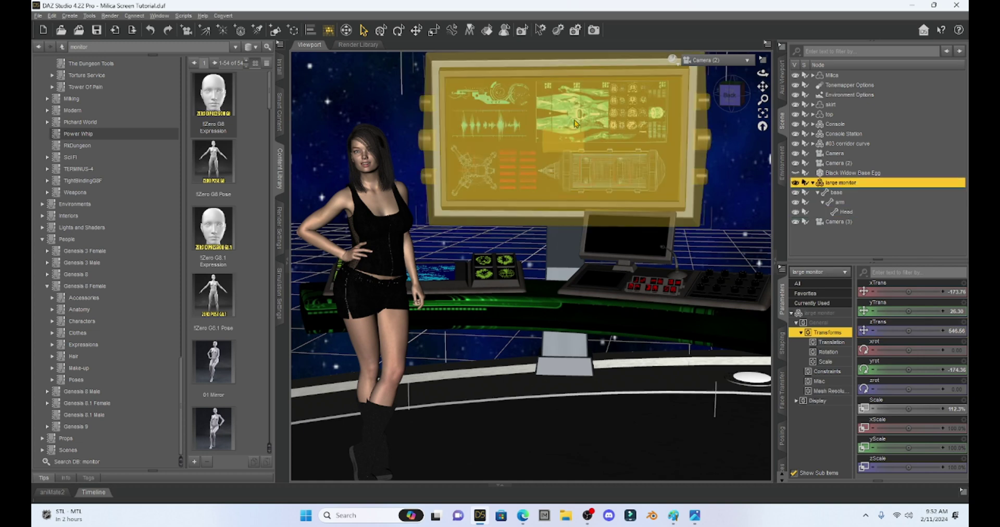
Show the large monitor's surfaces and bring up the Diffuse properties of its LAEm-lite surface
left_click(782, 467)
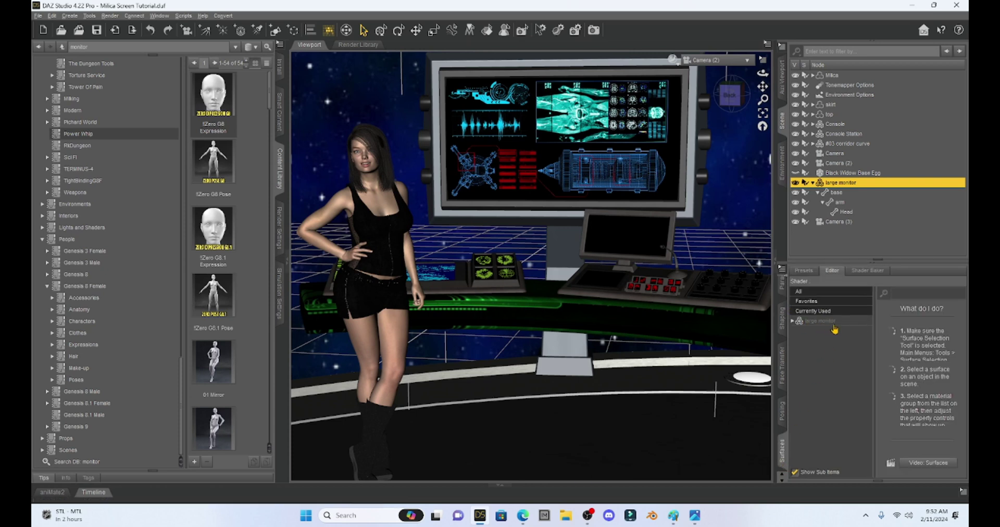
left_click(794, 322)
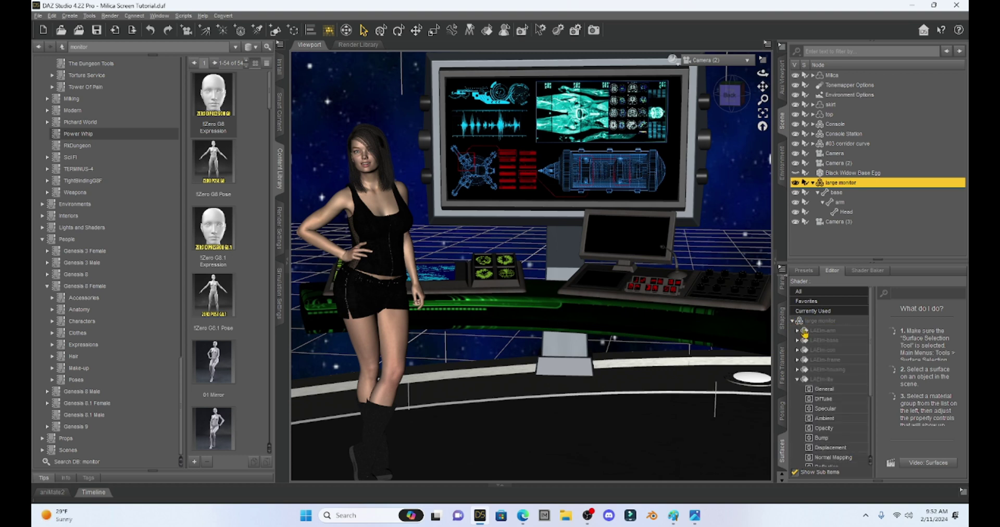
left_click(797, 380)
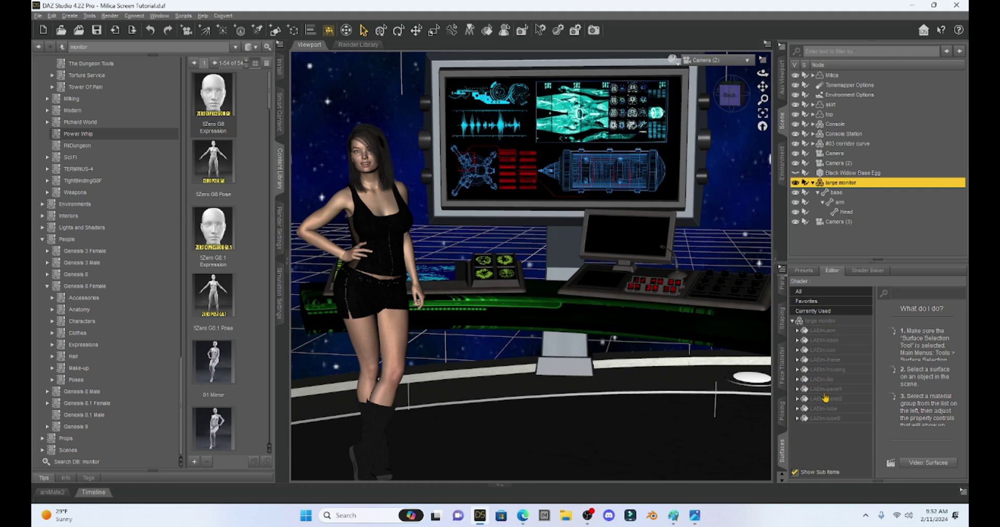
left_click(854, 323)
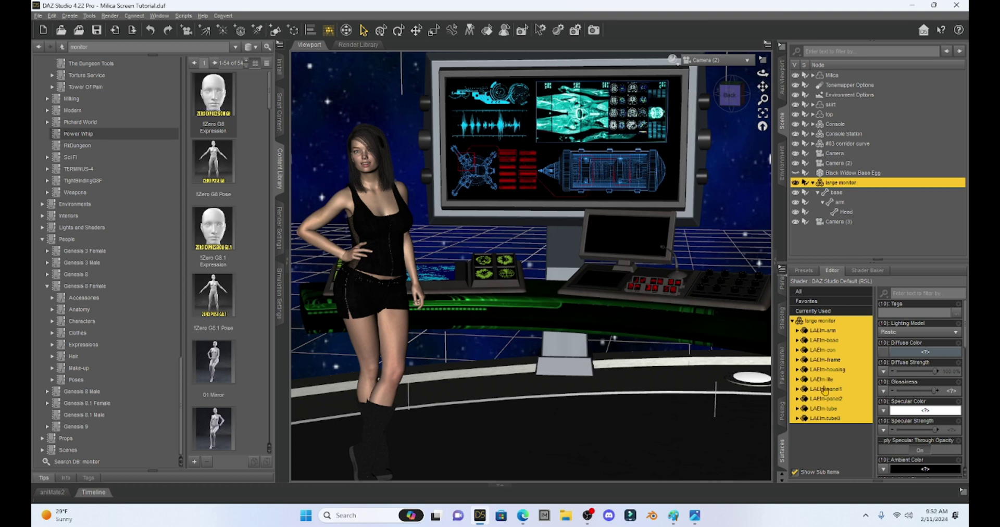
left_click(798, 380)
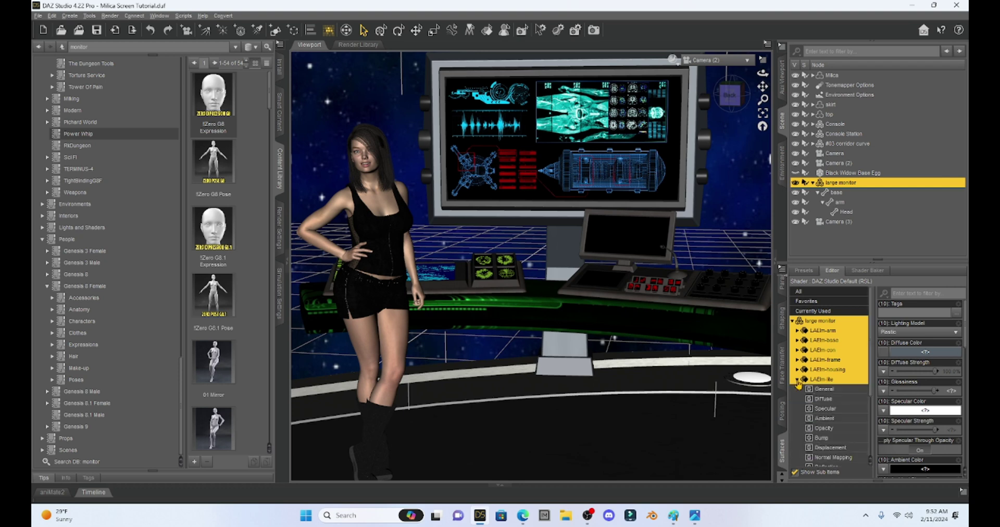
left_click(834, 384)
scroll(837, 378, "down", 3)
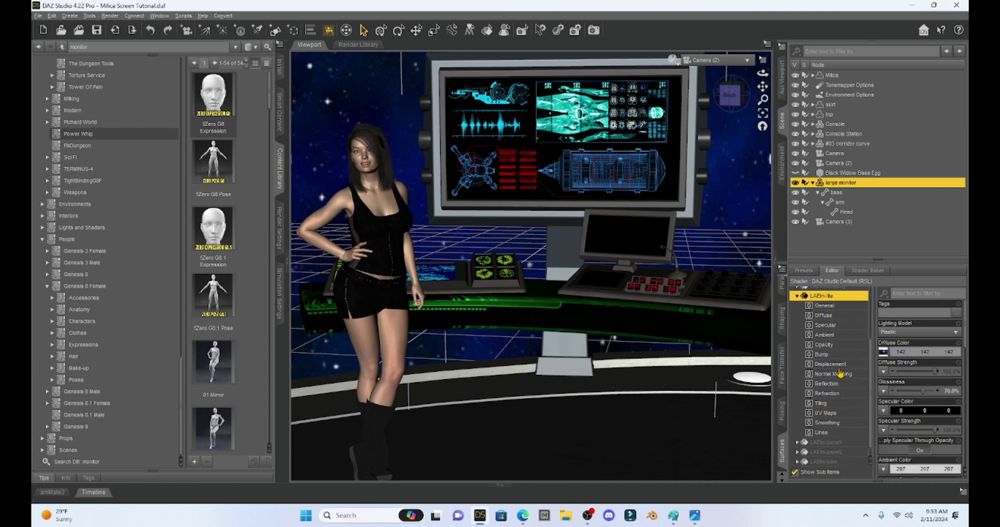
left_click(821, 316)
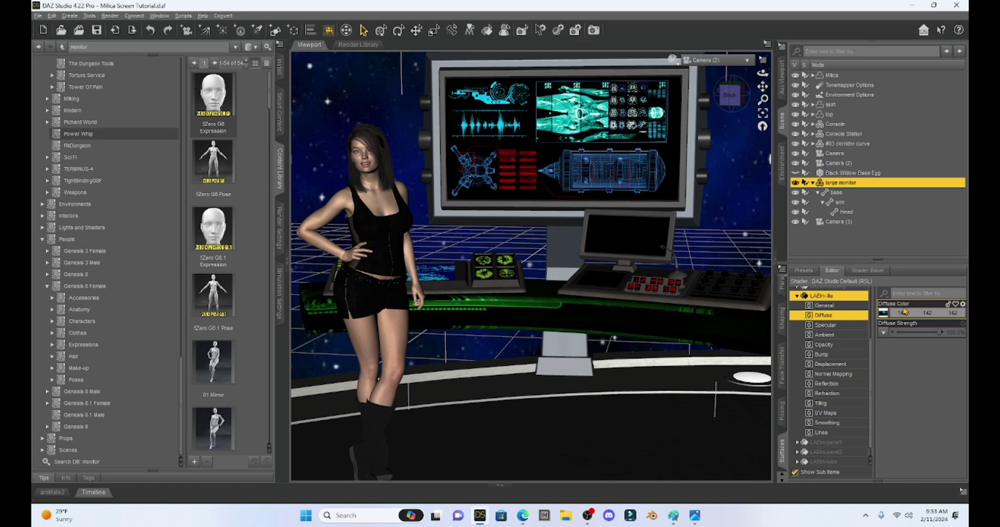
Try the Avatar image from the TEXTURES folder as the LAEm-lite diffuse colour map, and undo the change
mouse_move(883, 314)
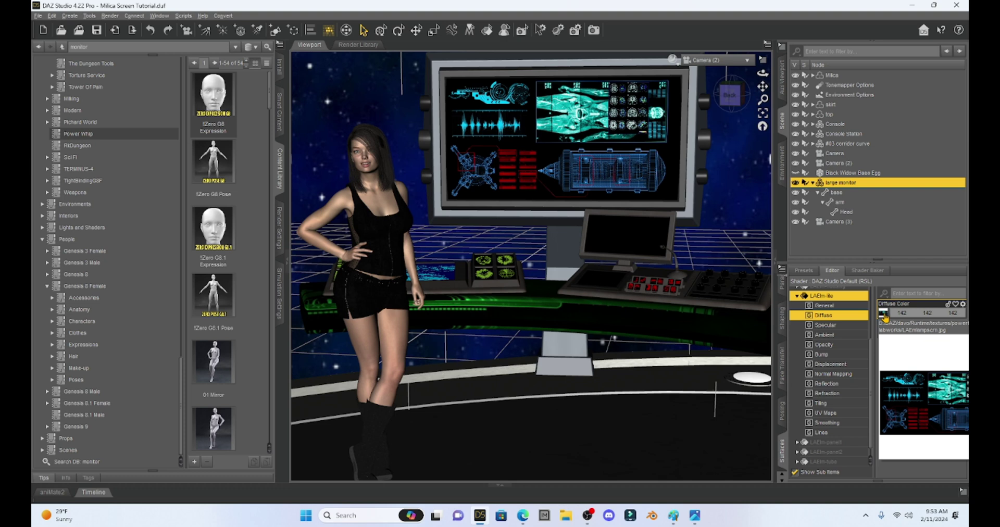
left_click(884, 314)
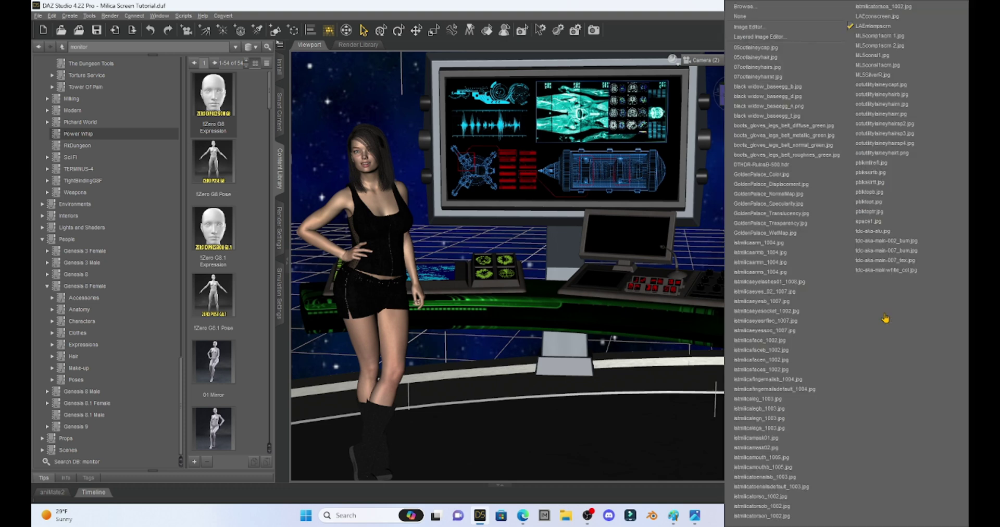
left_click(806, 9)
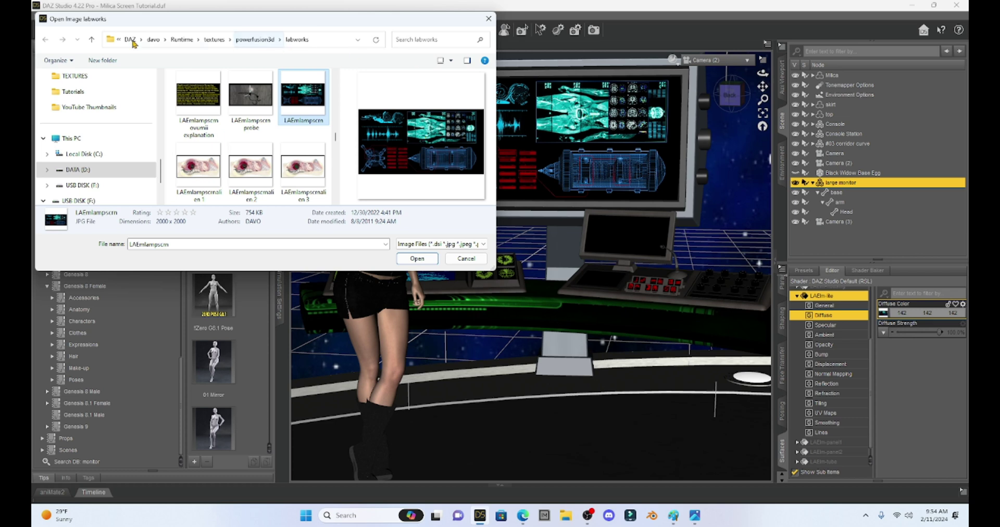
left_click(75, 76)
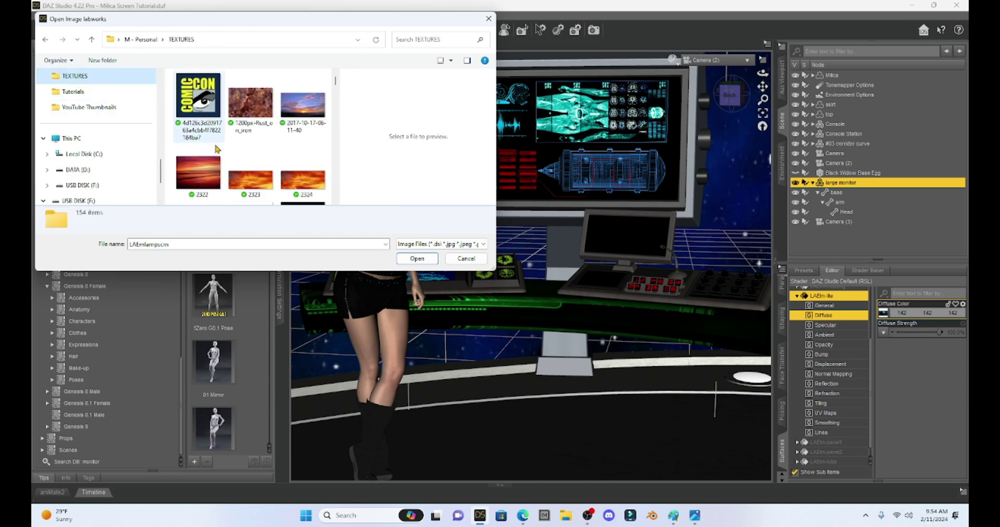
scroll(265, 148, "down", 10)
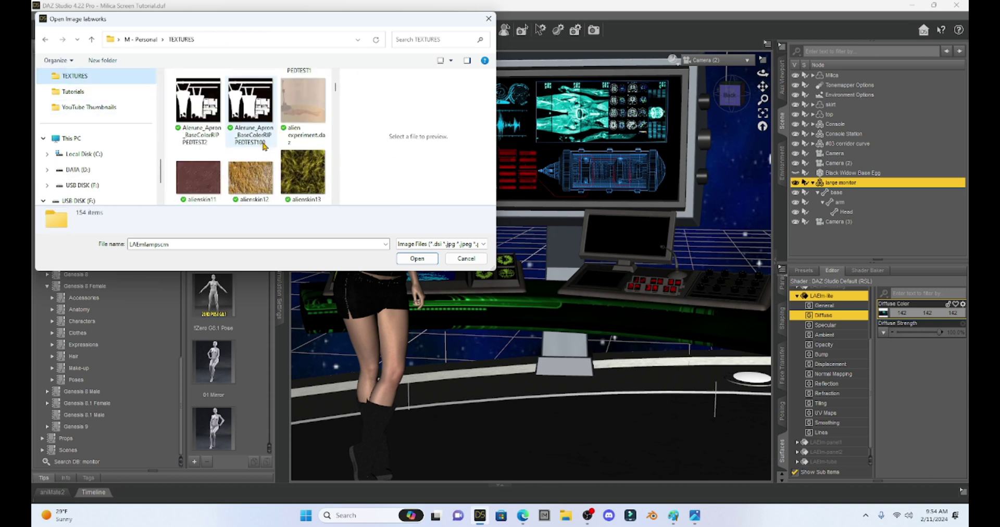
scroll(265, 147, "up", 5)
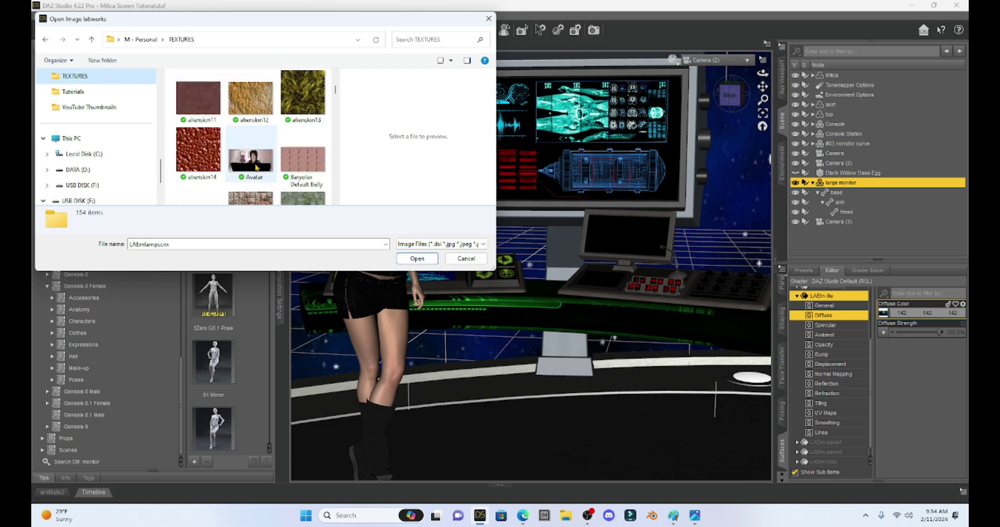
left_click(252, 163)
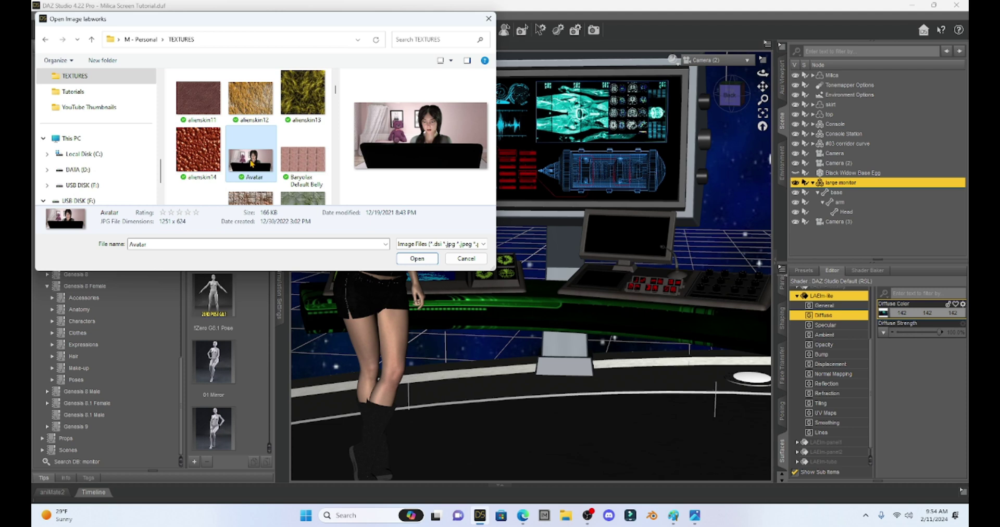
double_click(252, 163)
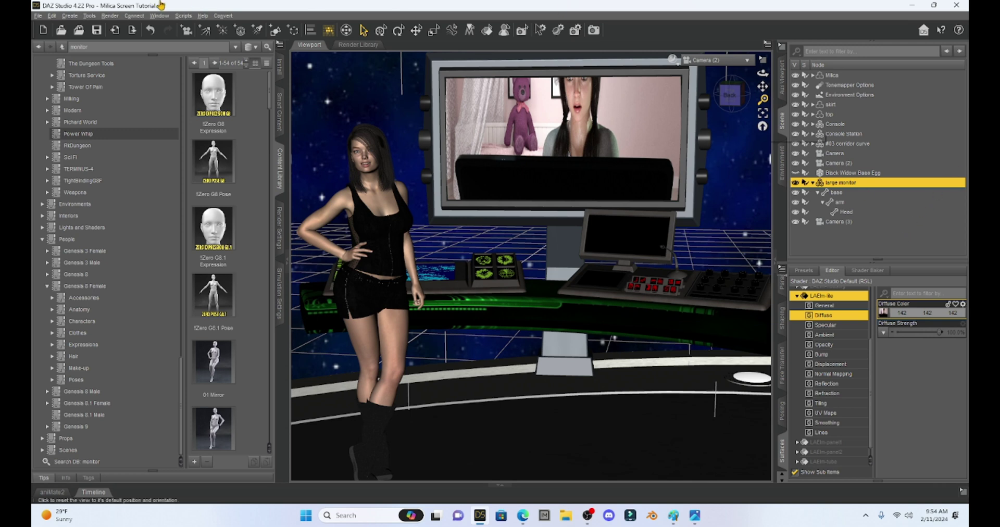
left_click(148, 33)
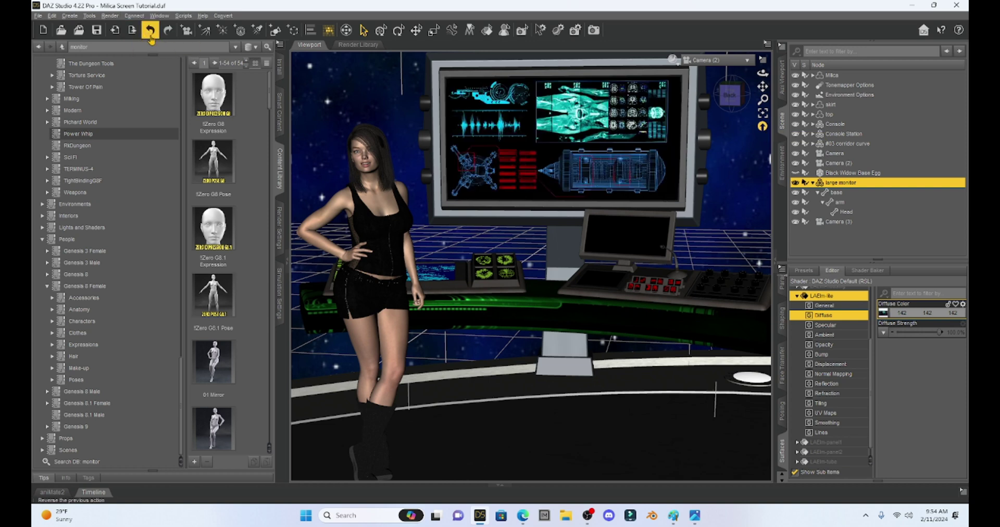
Browse from the LAEm-lite diffuse colour map to its original texture, LAEmlampscrn, and open that file in Paint
mouse_move(884, 315)
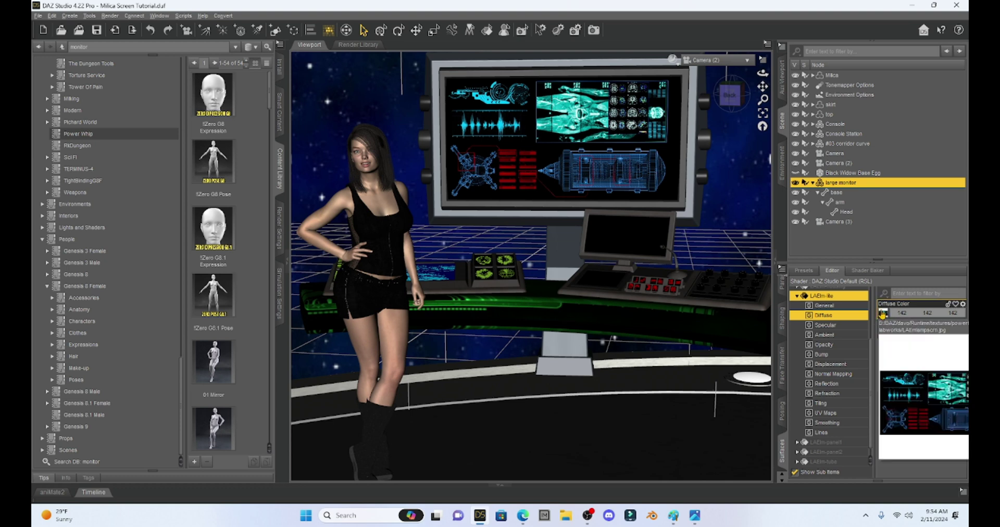
left_click(883, 313)
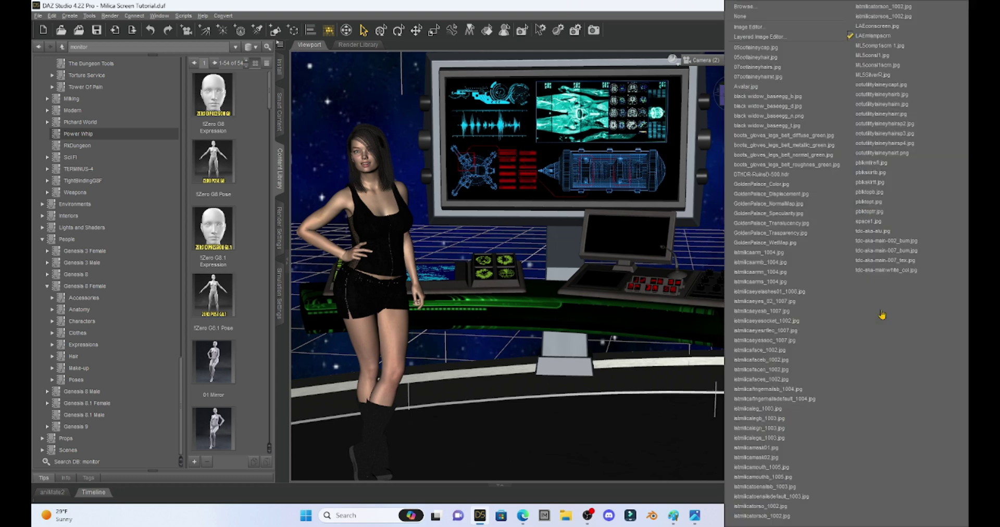
left_click(748, 11)
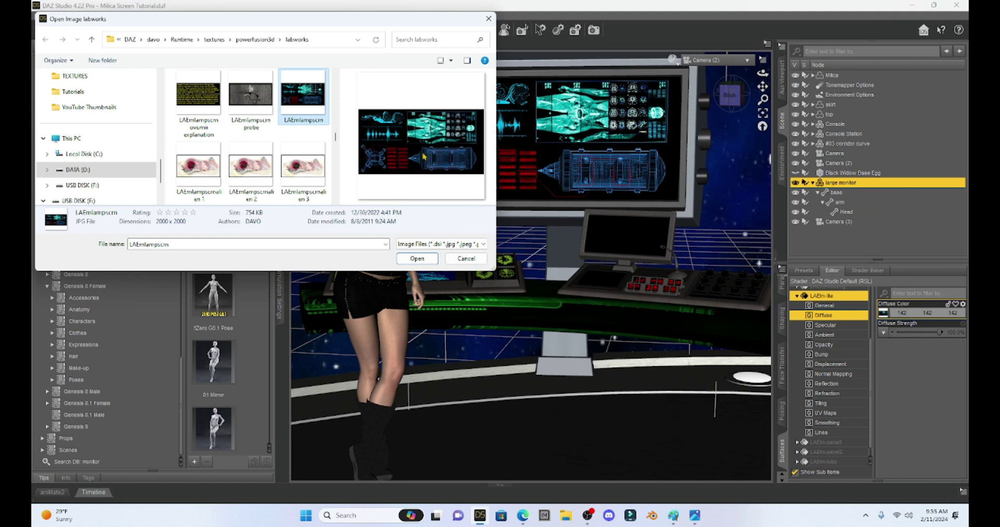
right_click(418, 135)
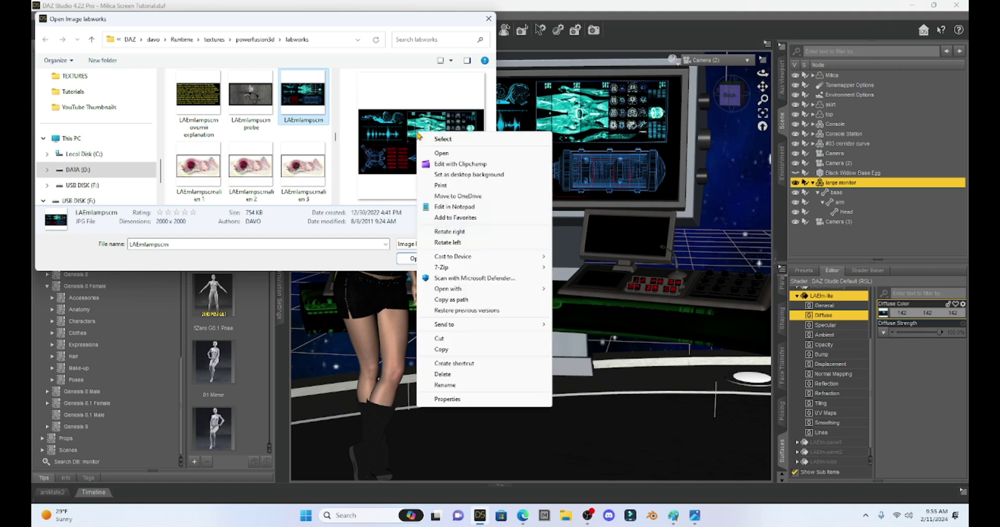
mouse_move(469, 291)
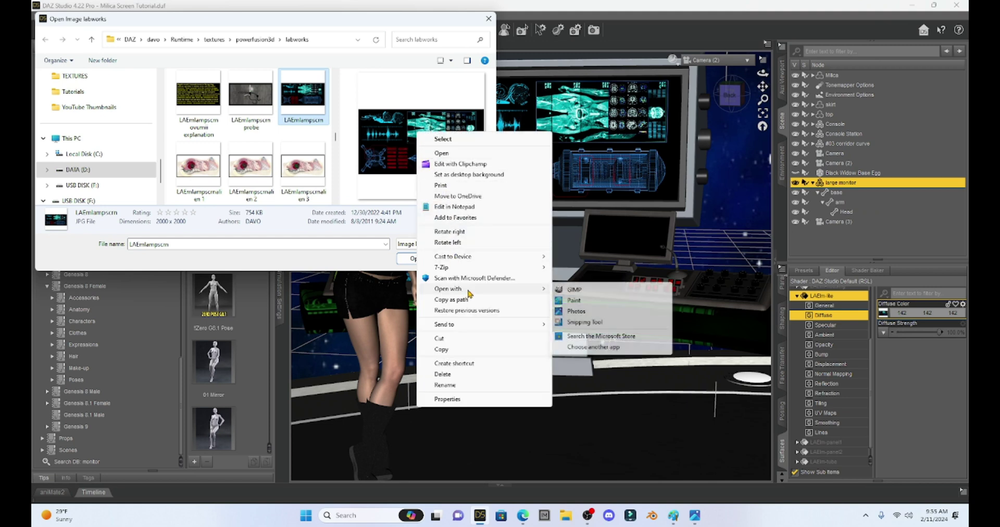
left_click(574, 301)
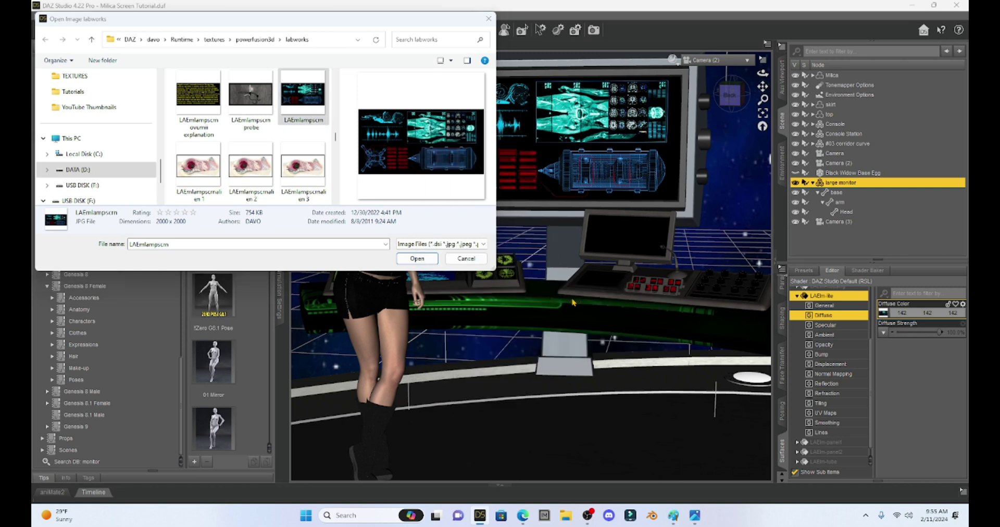
scroll(660, 261, "down", 5)
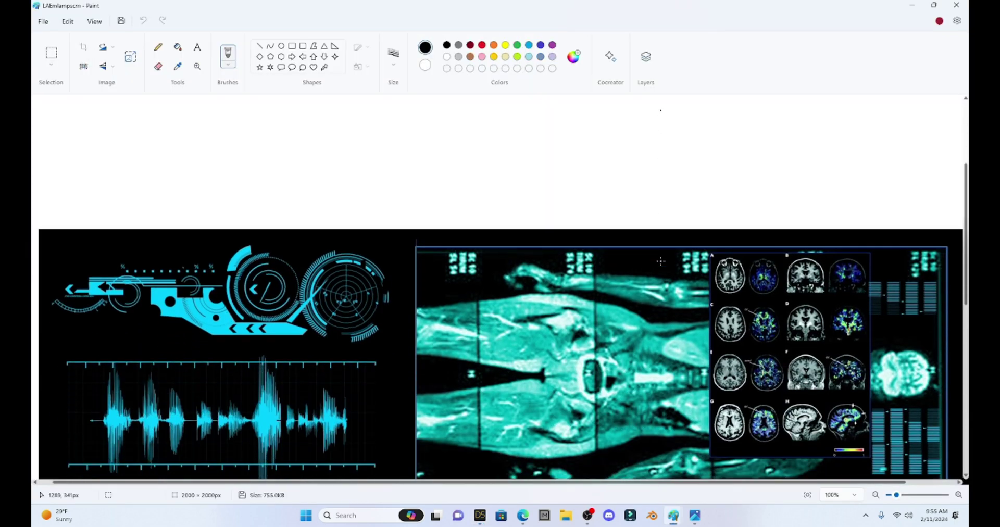
left_click(875, 495)
left_click(875, 495)
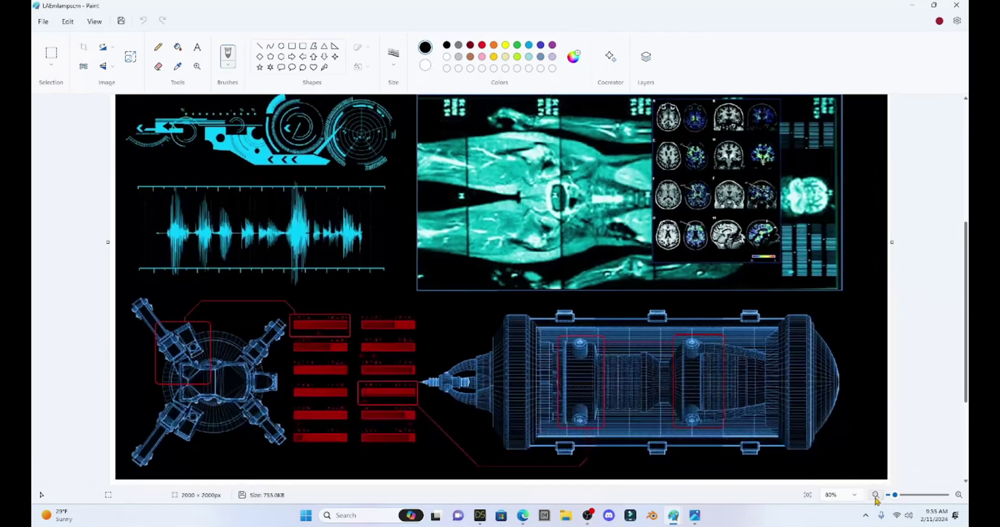
left_click(875, 495)
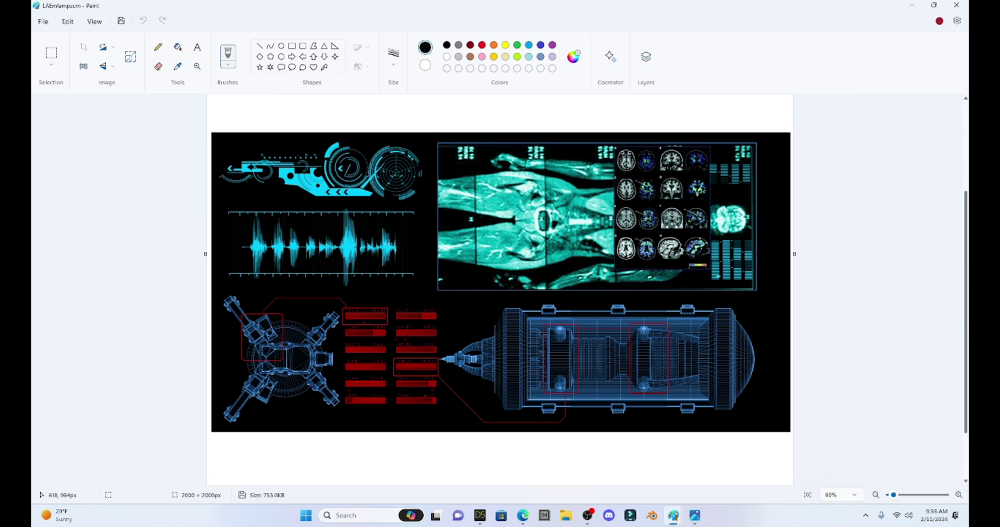
Switch to File Explorer and open the Avatar image from the TEXTURES folder in Paint
left_click(566, 515)
scroll(349, 234, "down", 10)
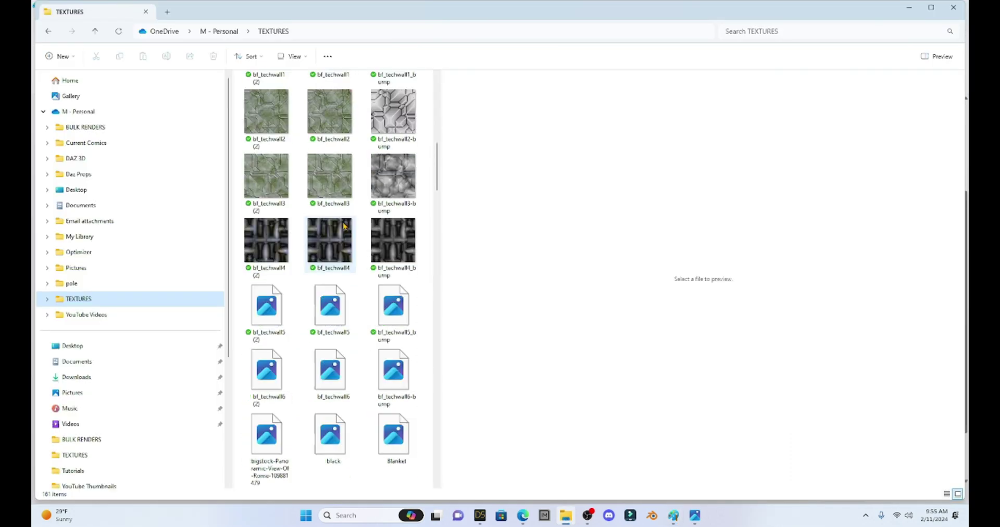
scroll(344, 225, "up", 6)
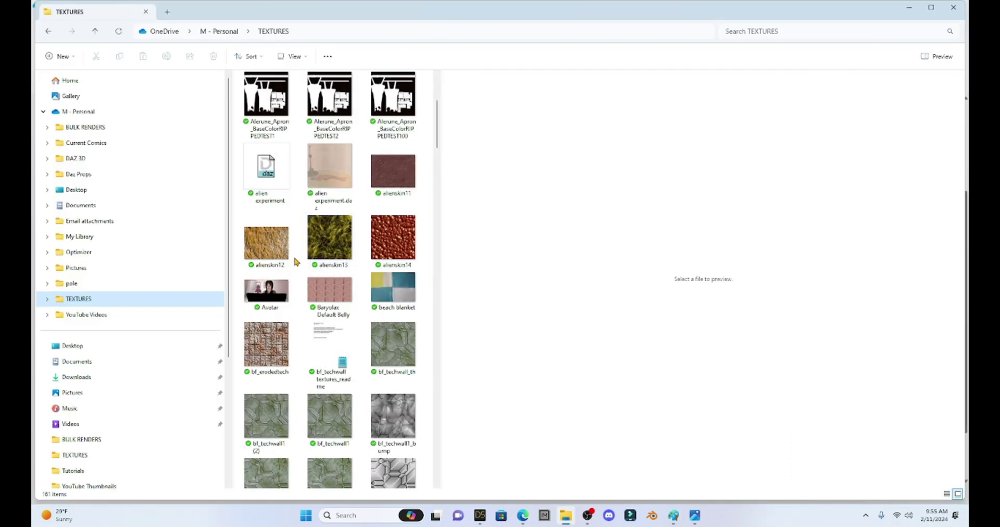
right_click(264, 298)
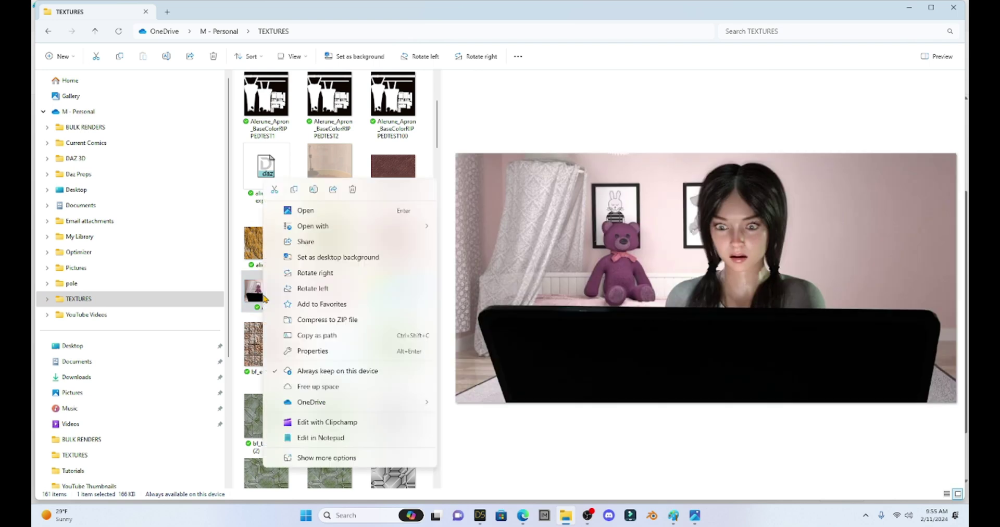
mouse_move(384, 226)
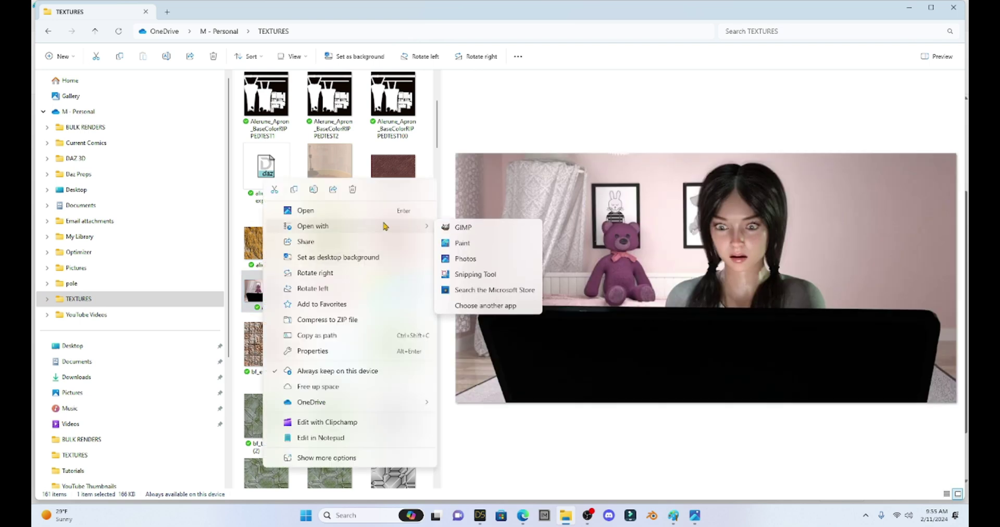
left_click(462, 243)
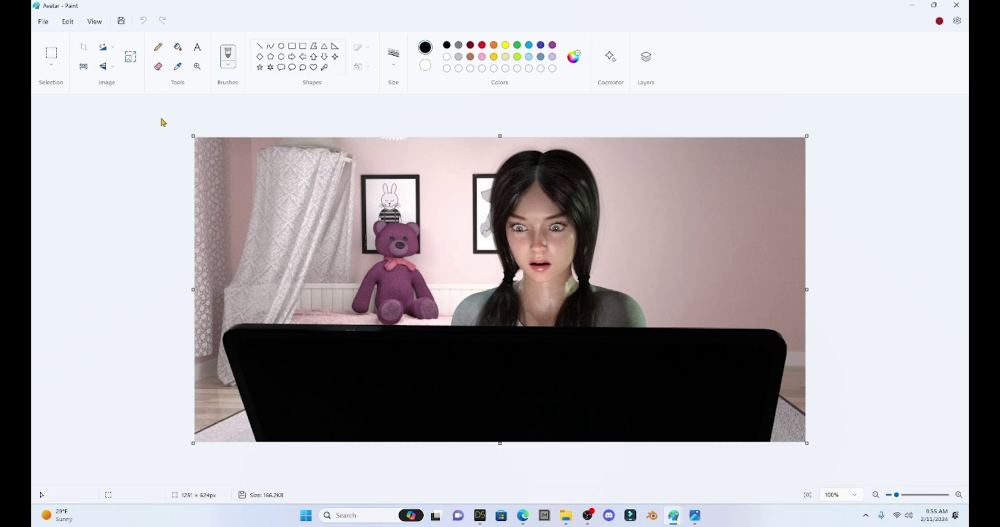
Copy an area of about 1236 × 618 px covering nearly the whole Avatar picture and switch to the LAEmlampscrn image
left_click(51, 53)
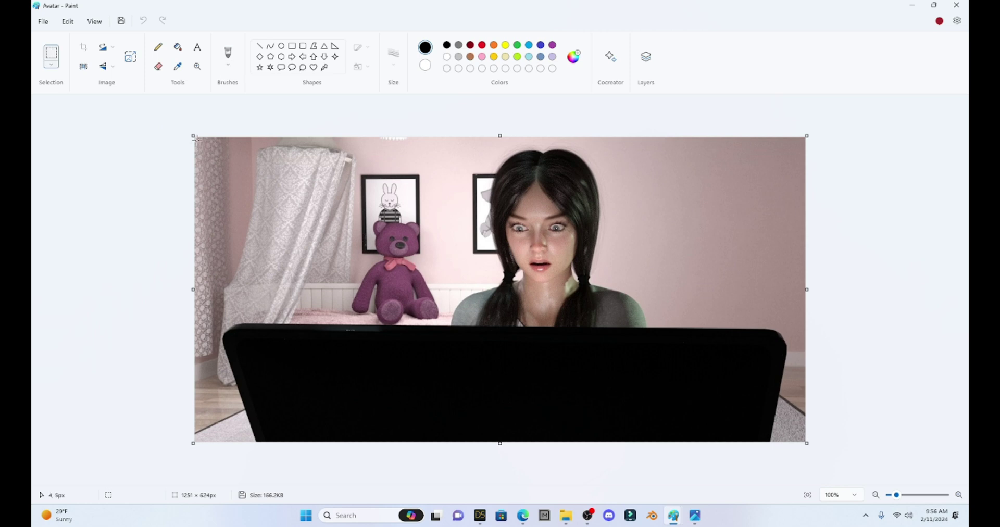
left_click_drag(198, 138, 803, 440)
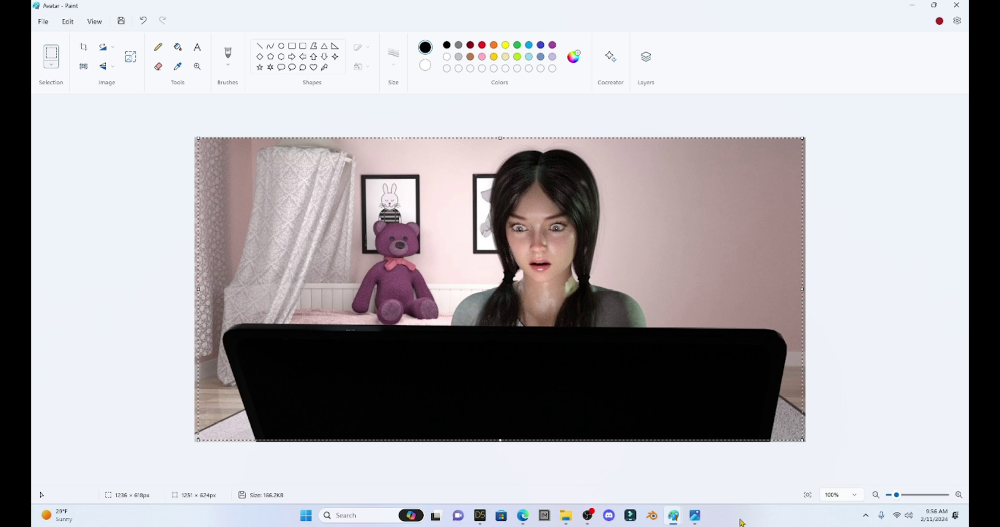
mouse_move(674, 515)
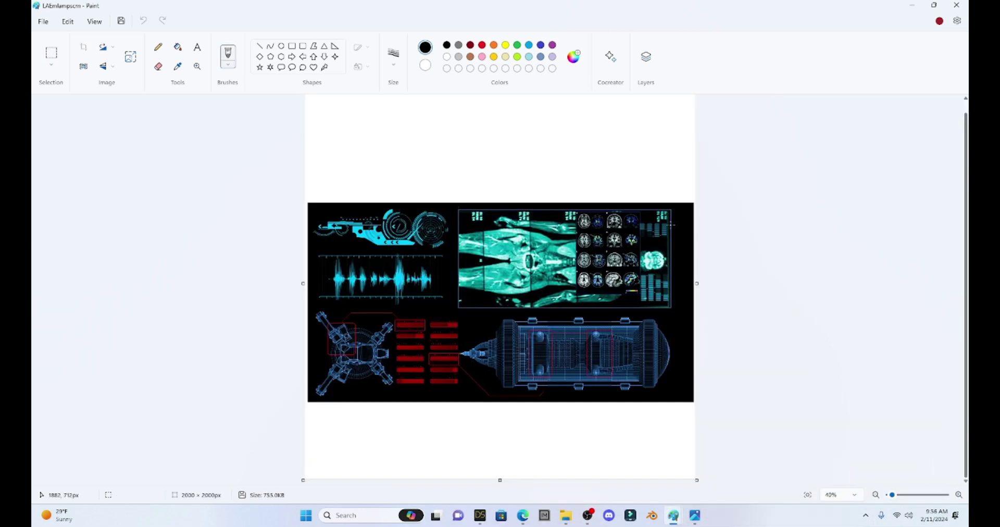
left_click(633, 478)
Try pasting the picture at the upper-left corner of the screen artwork and enlarging it proportionally, and undo this attempt
key("ctrl+v")
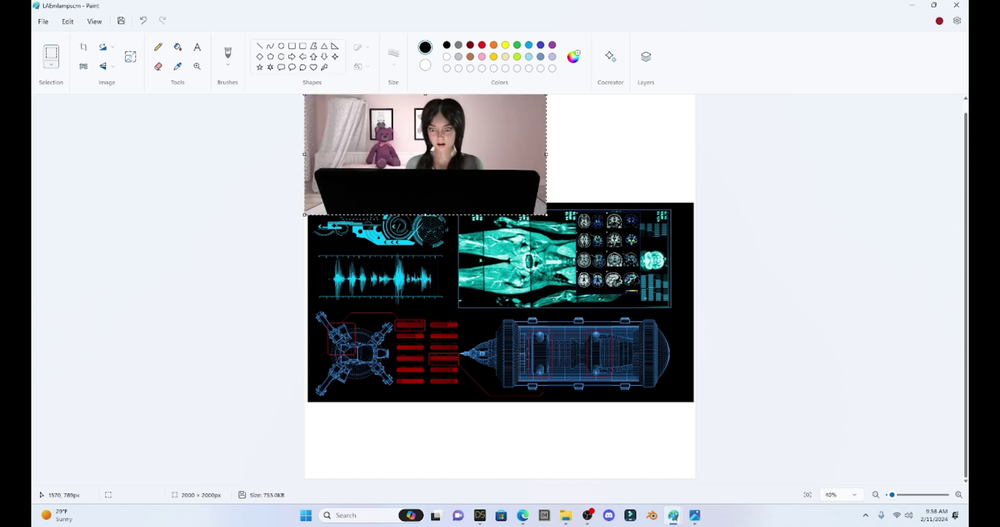
left_click_drag(423, 131, 426, 242)
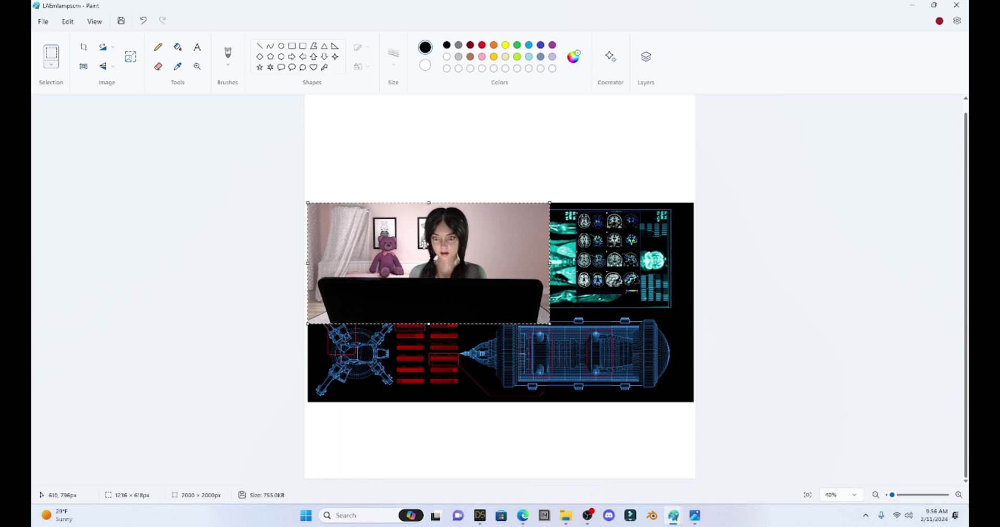
left_click(129, 62)
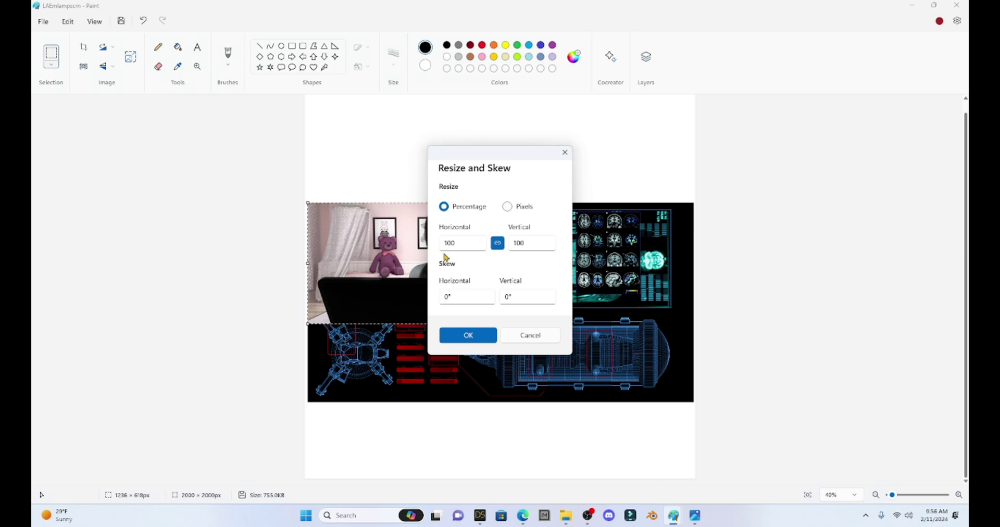
double_click(458, 243)
type("1")
key("Return")
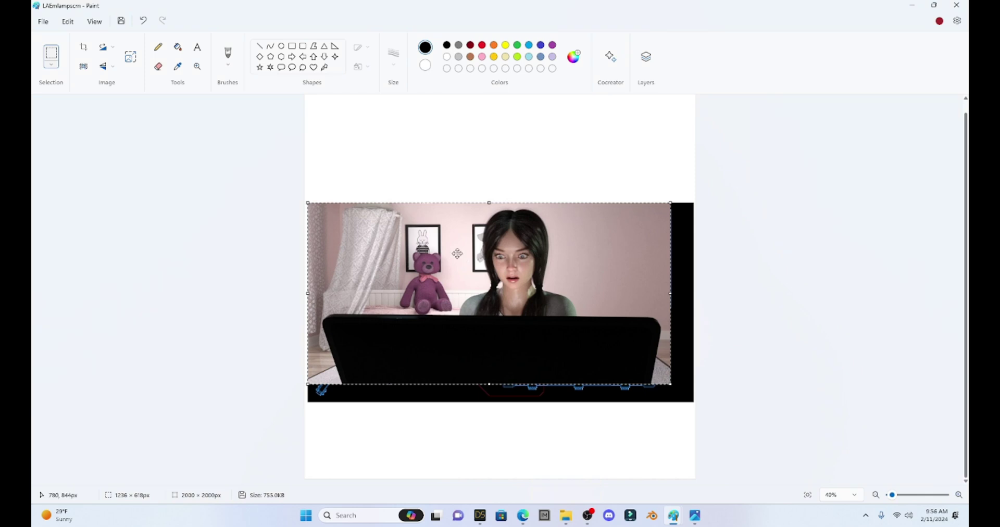
left_click(144, 21)
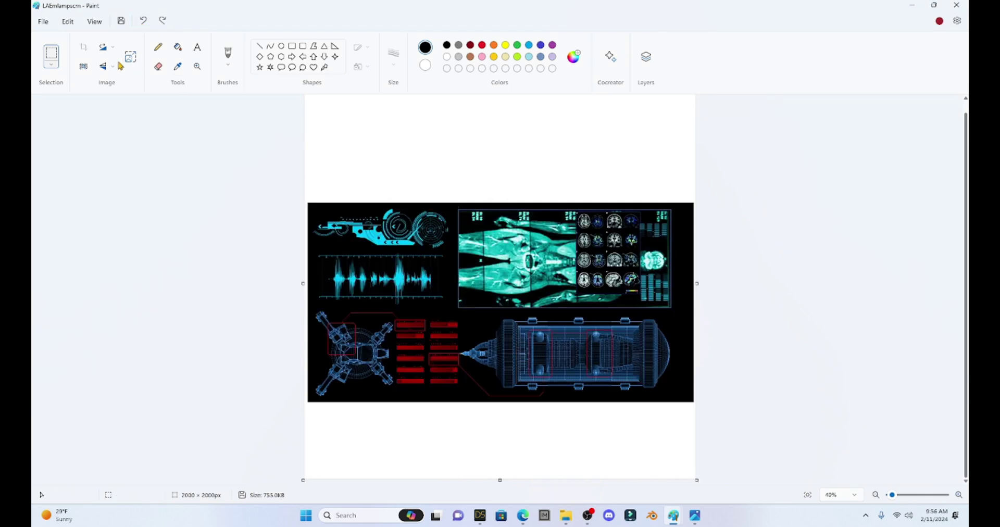
Paste the copied picture, align it with the artwork's upper-left corner, and resize it proportionally to 180 percent
key("ctrl+v")
left_click_drag(409, 130, 416, 240)
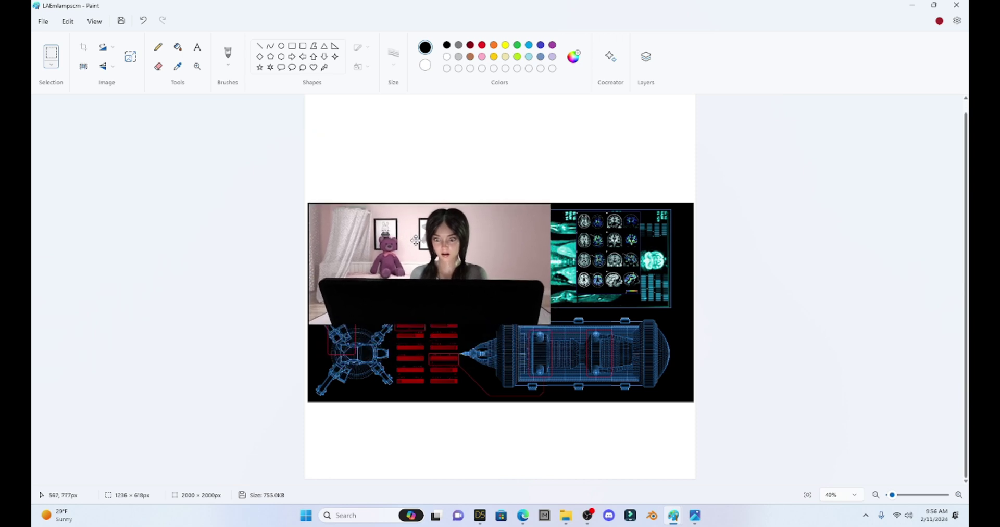
left_click(129, 64)
double_click(468, 243)
type("180")
key("Return")
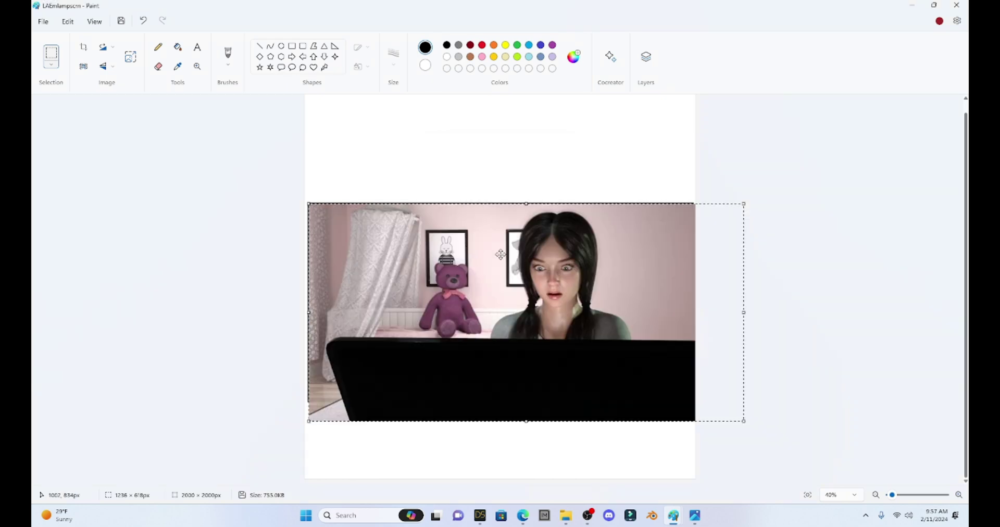
Centre the enlarged picture over the original screen artwork so it covers the whole width, and deselect it
left_click_drag(528, 264, 500, 259)
mouse_move(498, 256)
left_mouse_down()
mouse_move(188, 299)
mouse_move(443, 242)
mouse_move(491, 254)
left_mouse_up()
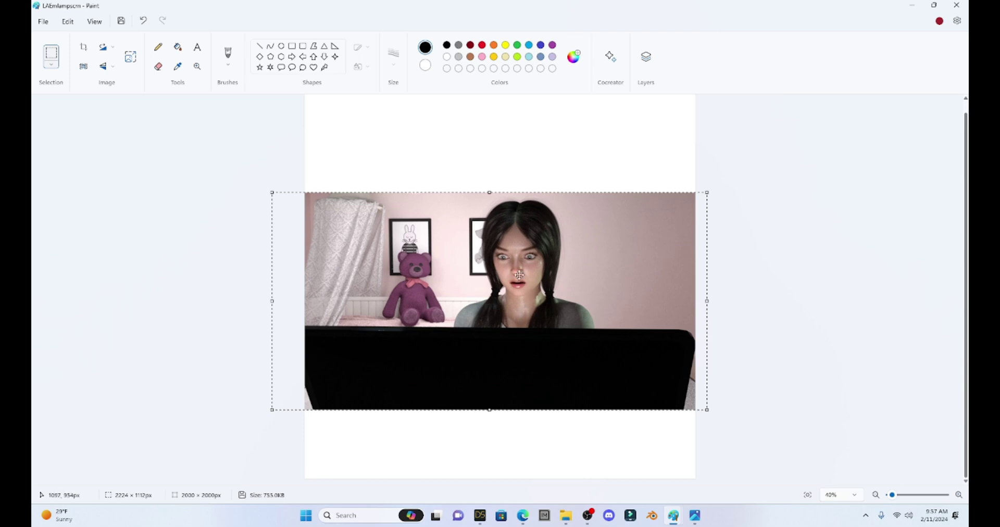
left_click(189, 215)
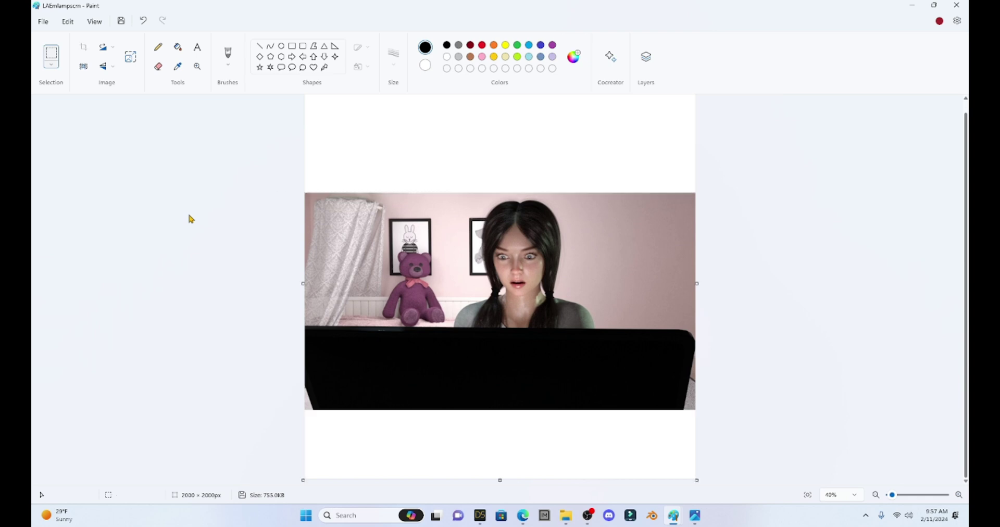
Save the edited texture as a JPEG named LAEmlampscrn 1 in the Tutorials folder
left_click(44, 26)
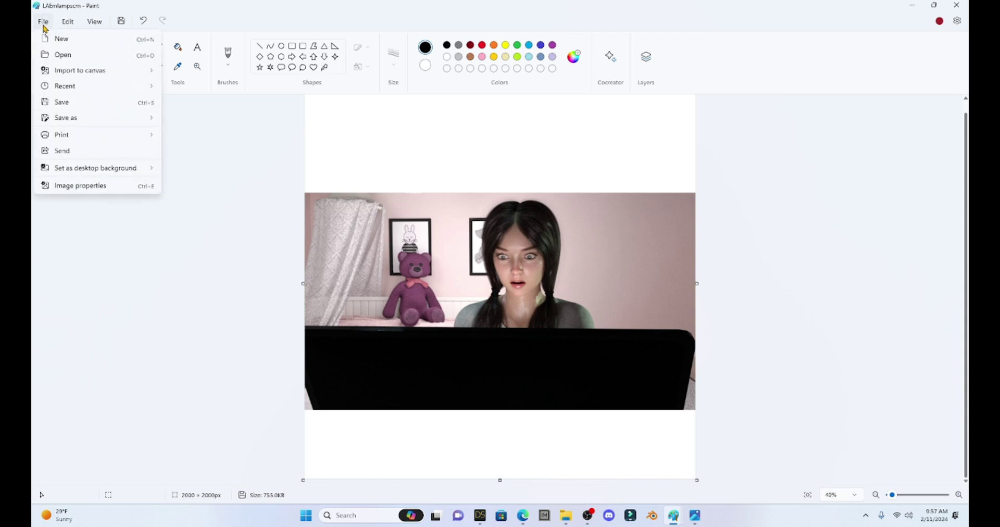
mouse_move(73, 118)
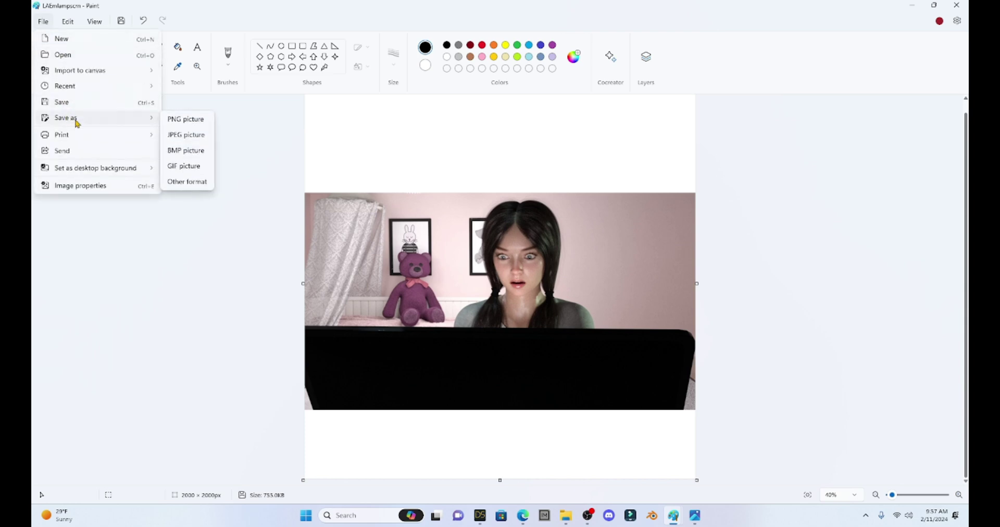
left_click(186, 136)
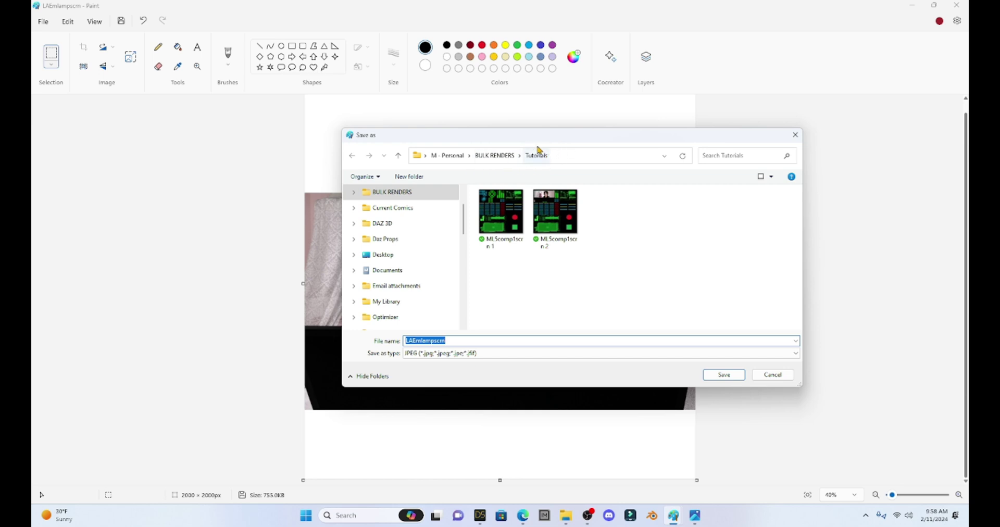
left_click(472, 341)
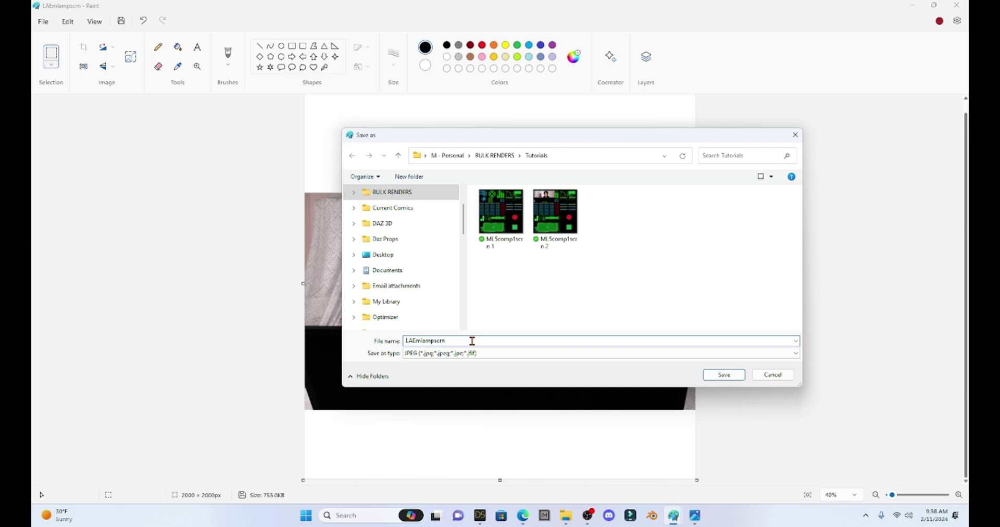
type("1")
left_click(707, 376)
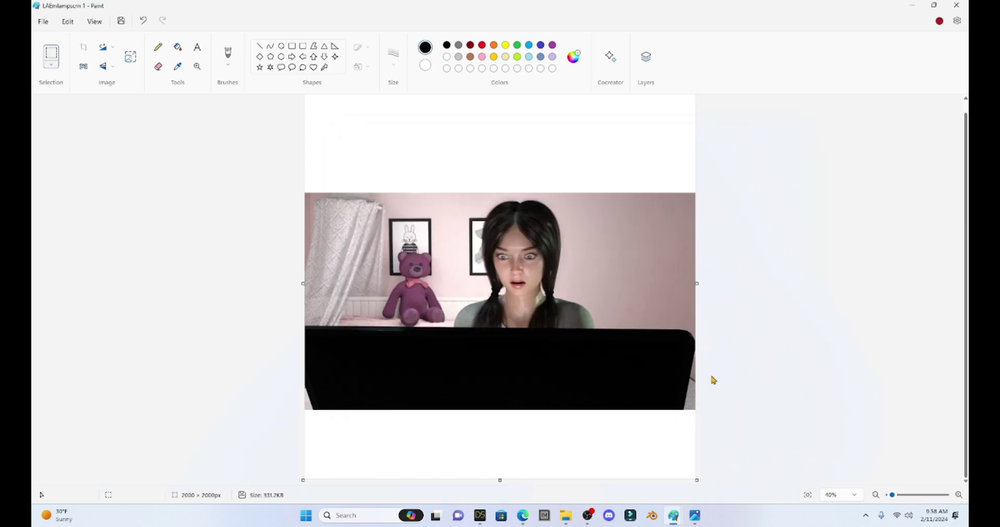
Close the Paint windows of the edited texture and the Avatar picture
left_click(959, 6)
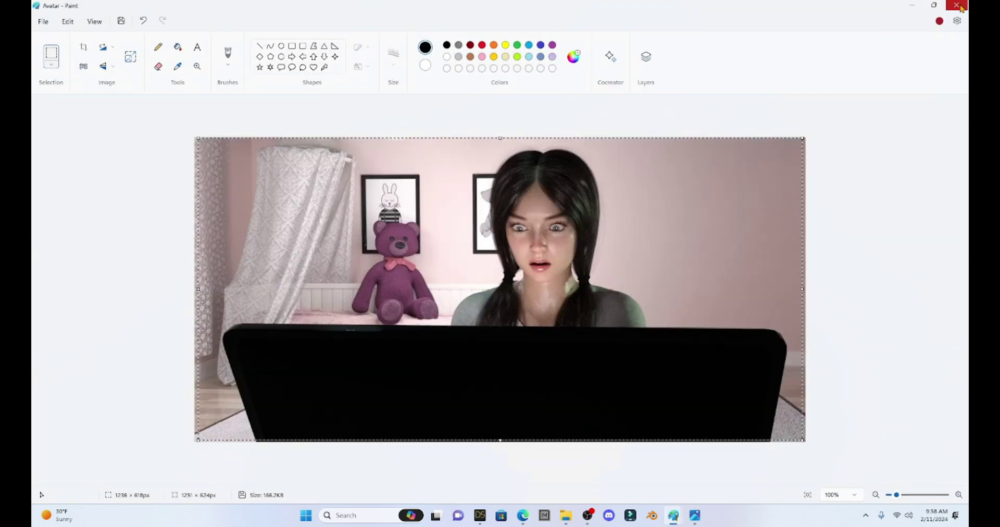
left_click(960, 6)
left_click(957, 6)
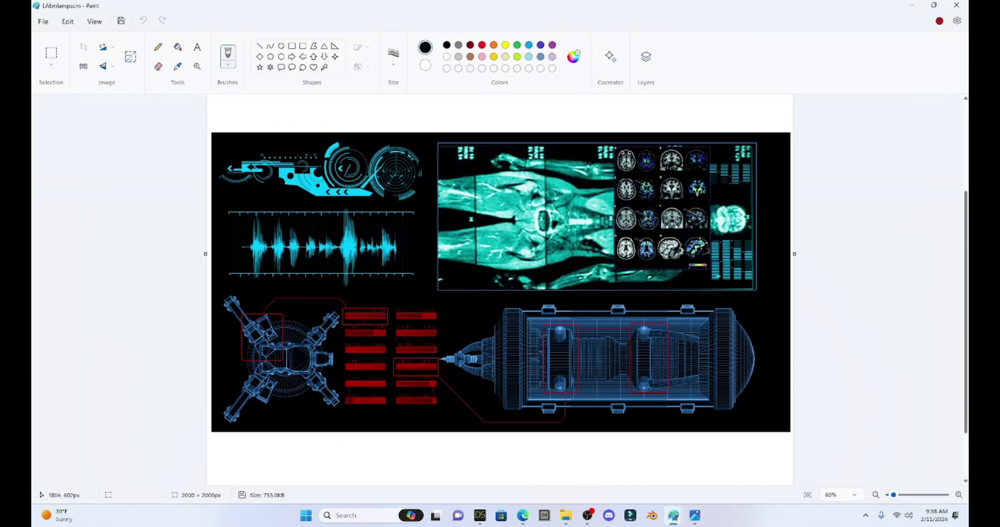
Switch to DAZ Studio and apply LAEmlampscrn 1 from the Tutorials folder as the LAEm-lite surface's diffuse colour map
left_click(479, 516)
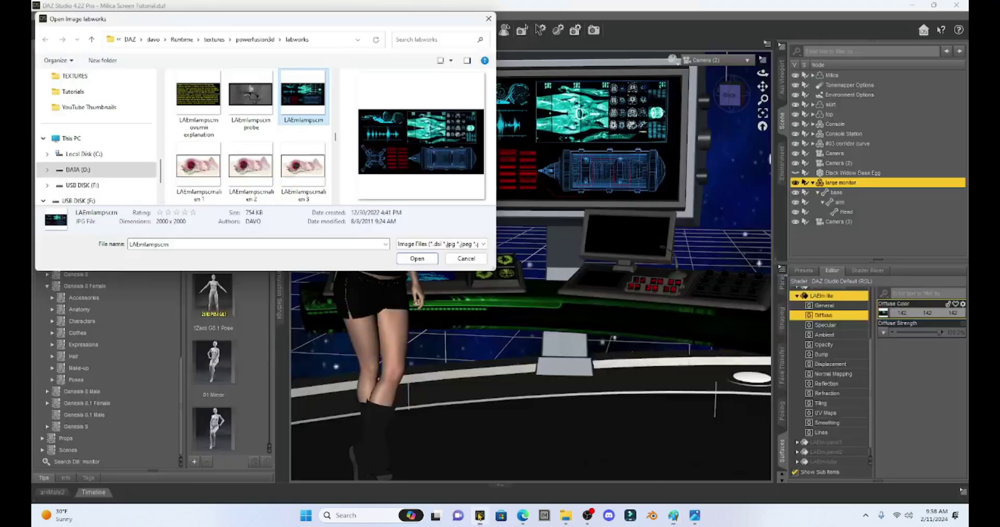
left_click(466, 259)
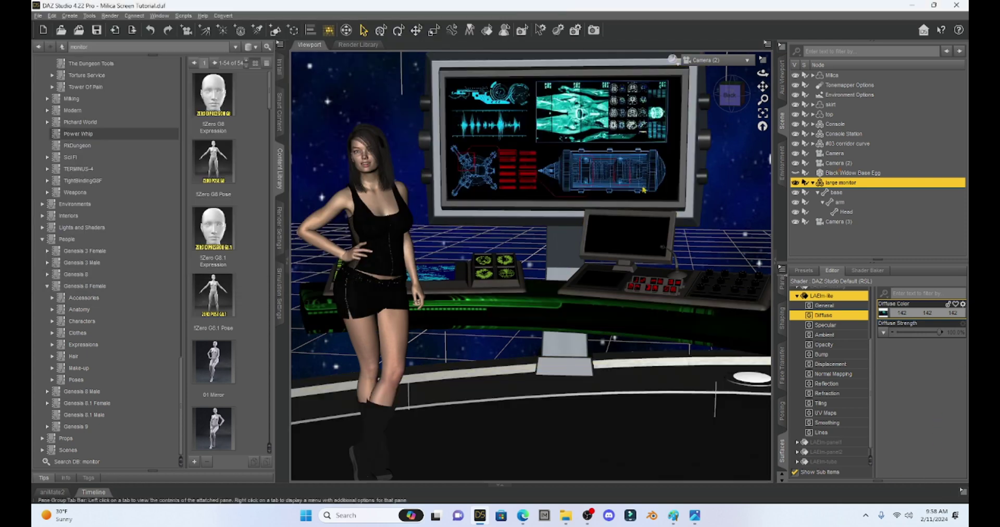
left_click(884, 313)
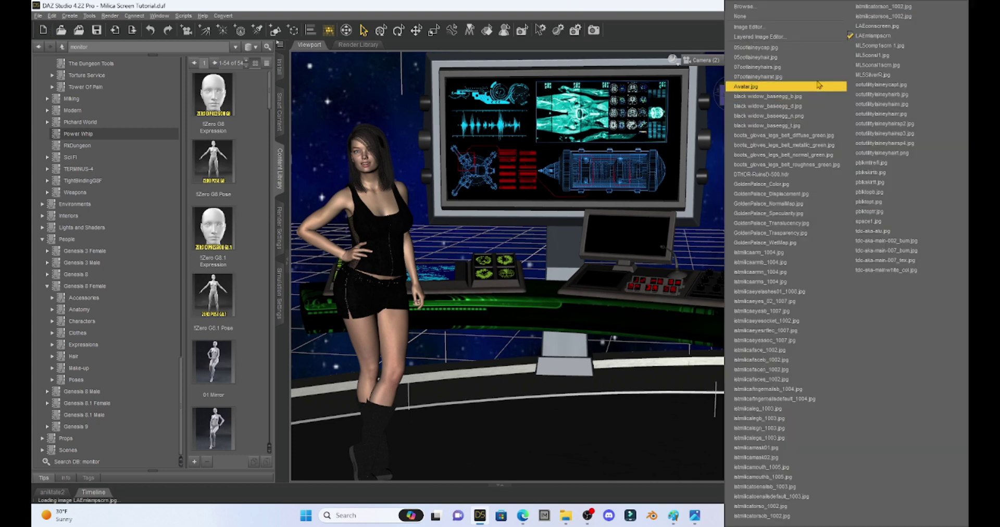
left_click(804, 8)
left_click(73, 91)
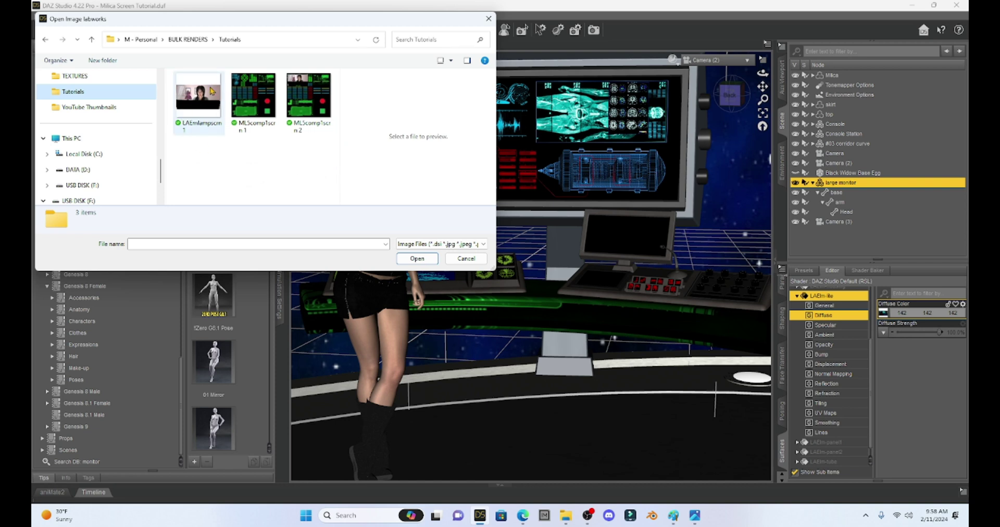
double_click(198, 104)
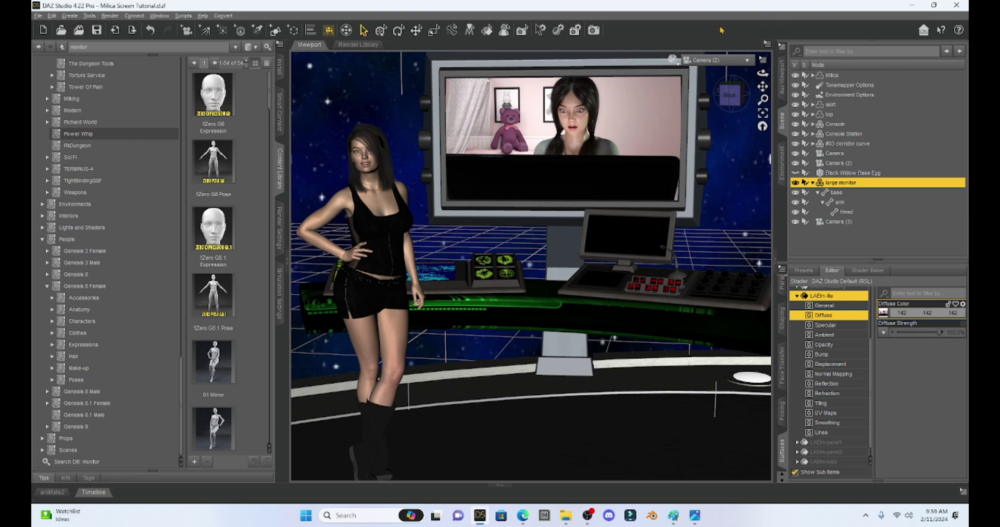
Check the picture on the large monitor through Camera from slightly different angles, and return to the Camera (2) view
left_click(713, 60)
left_click(698, 152)
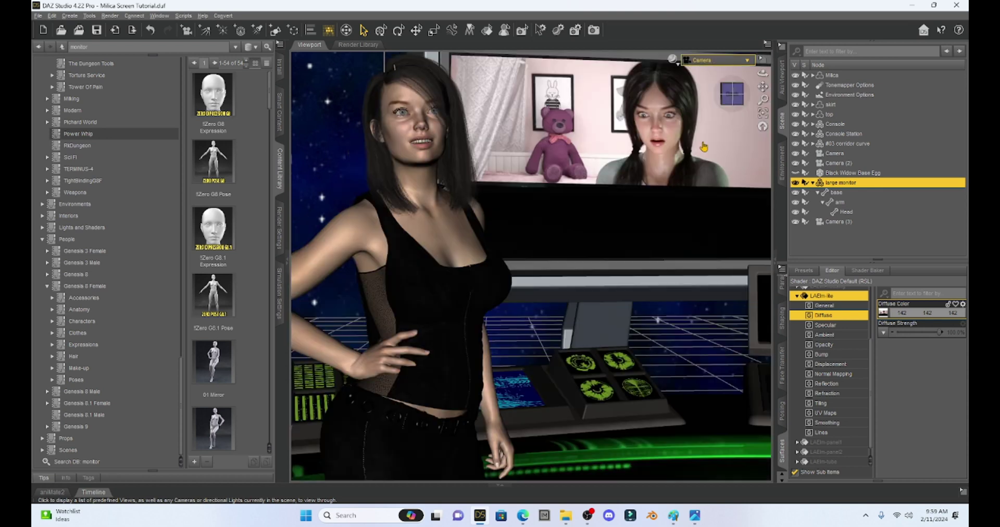
scroll(732, 94, "up", 3)
left_click_drag(728, 94, 736, 94)
left_click(731, 94)
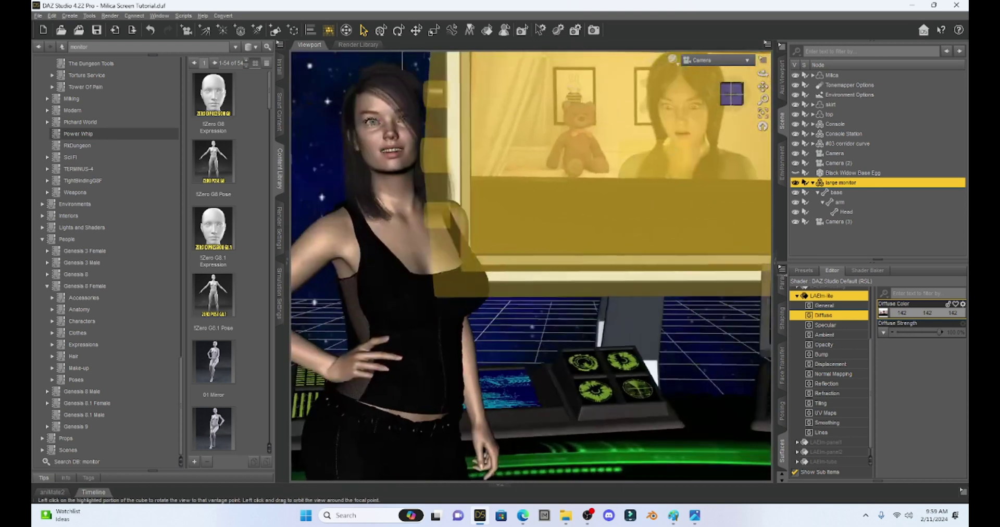
left_click(726, 65)
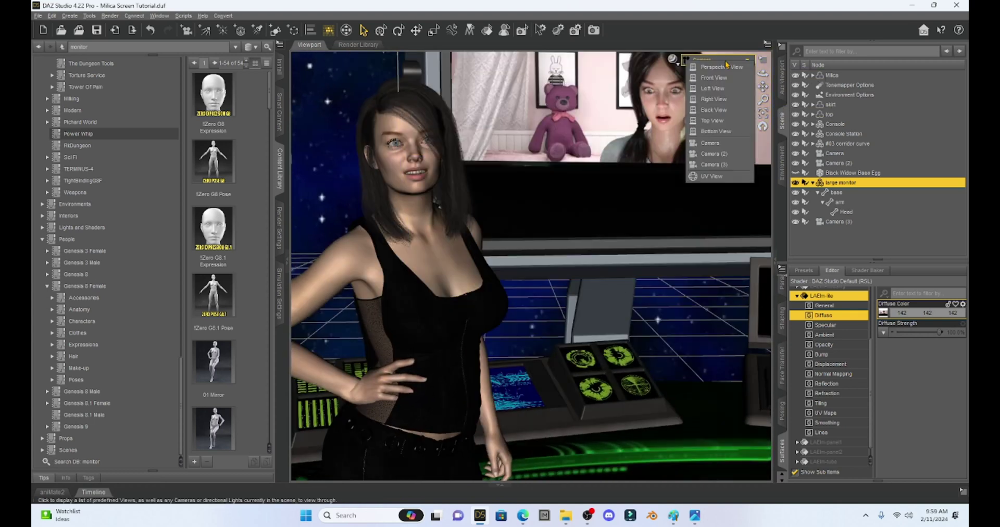
left_click(728, 156)
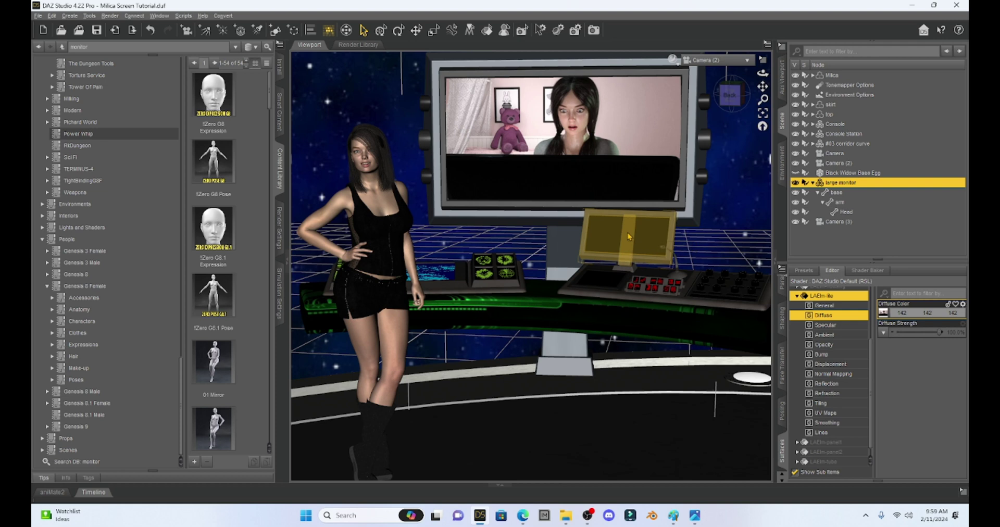
Select the Console Station by its small monitor, collapse its base surface group, and select all its surfaces
left_click(629, 237)
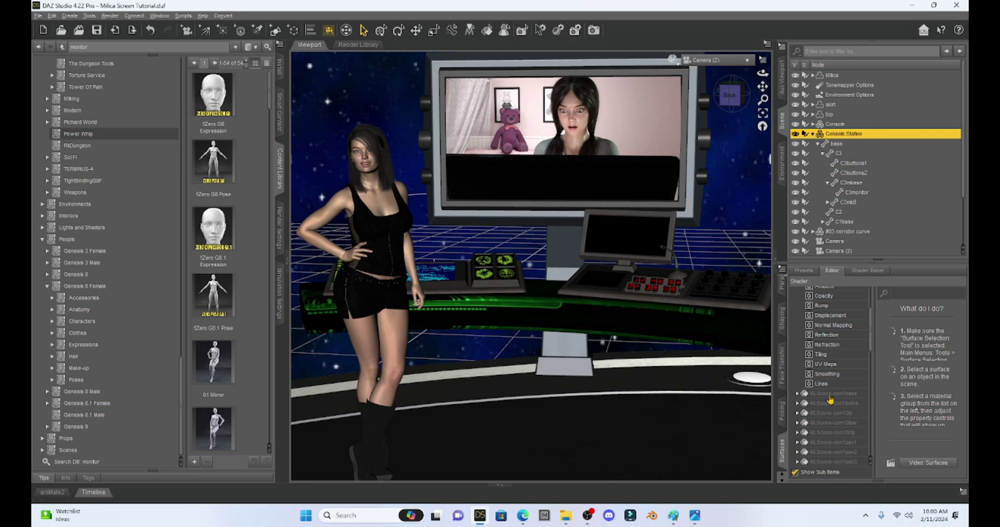
scroll(832, 388, "up", 3)
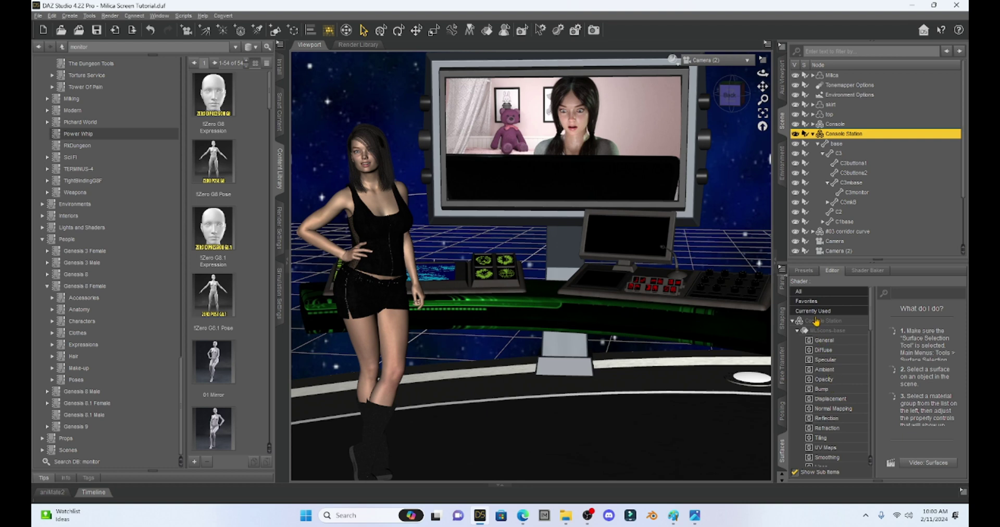
left_click(796, 332)
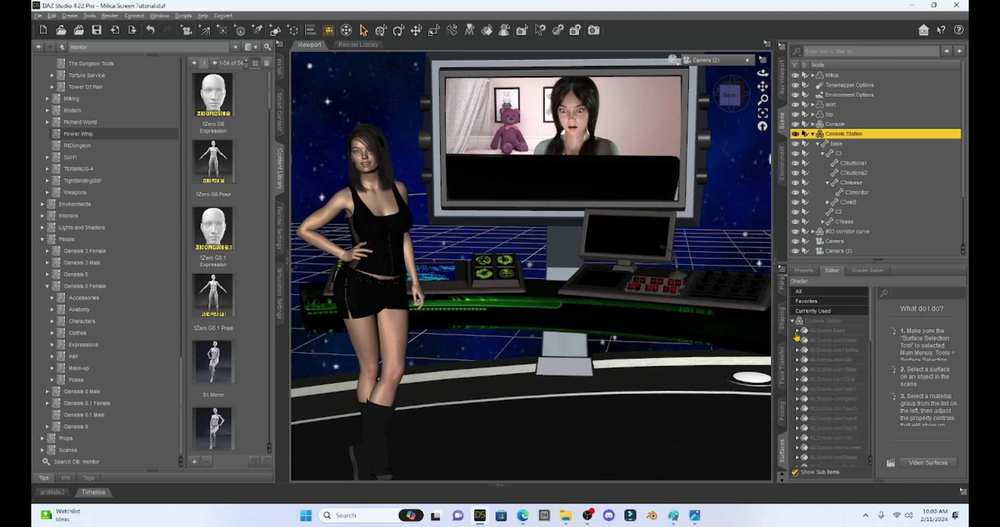
left_click(824, 322)
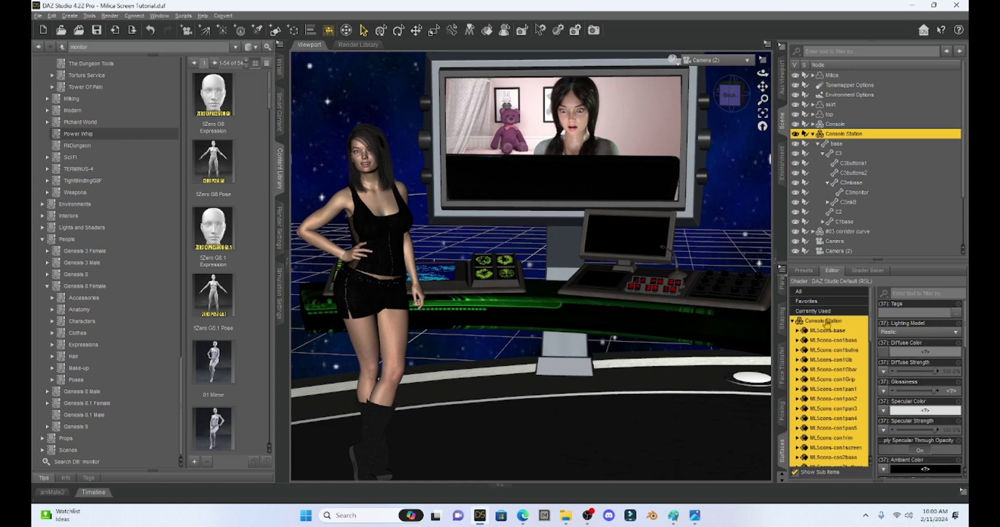
Look through the Console Station's surfaces, then select the Diffuse group of MLScons-base and check its texture map
scroll(828, 363, "down", 6)
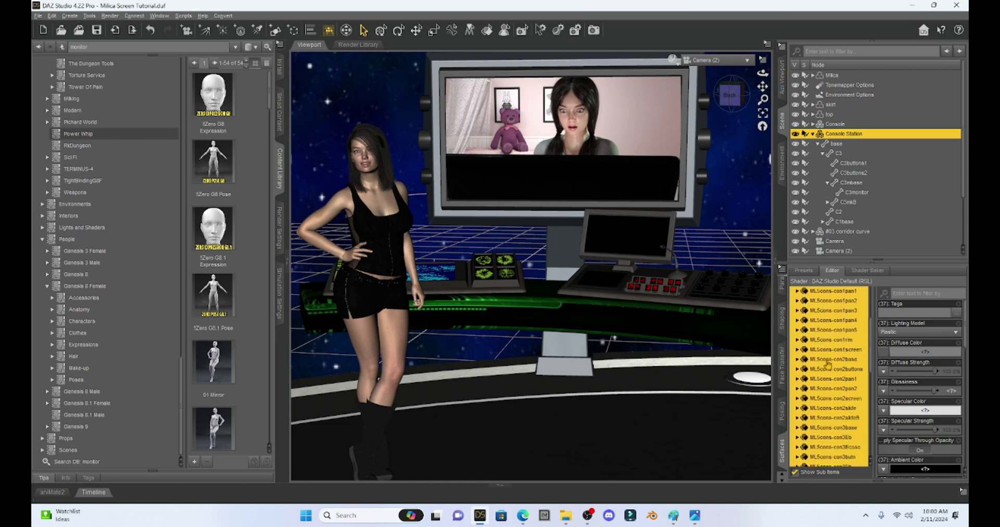
scroll(829, 363, "down", 3)
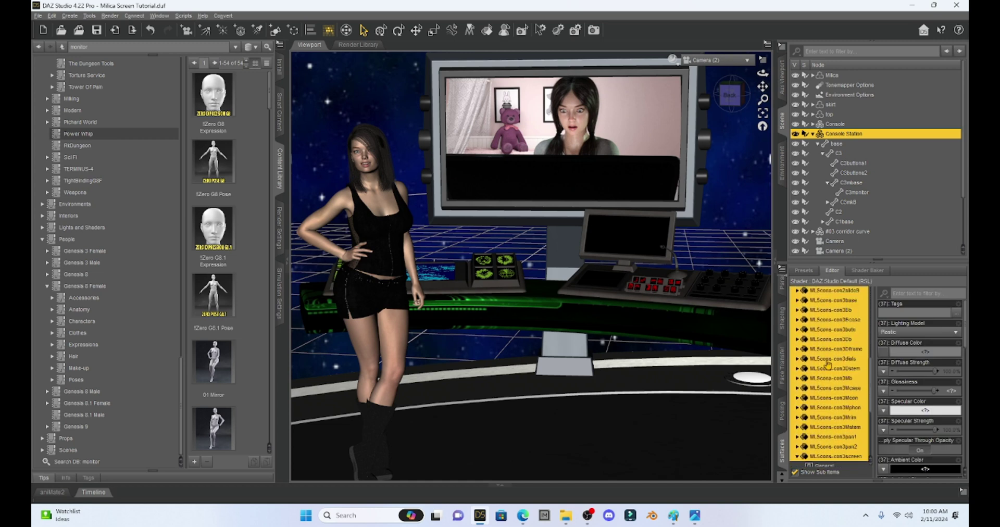
left_click(797, 431)
scroll(837, 376, "up", 4)
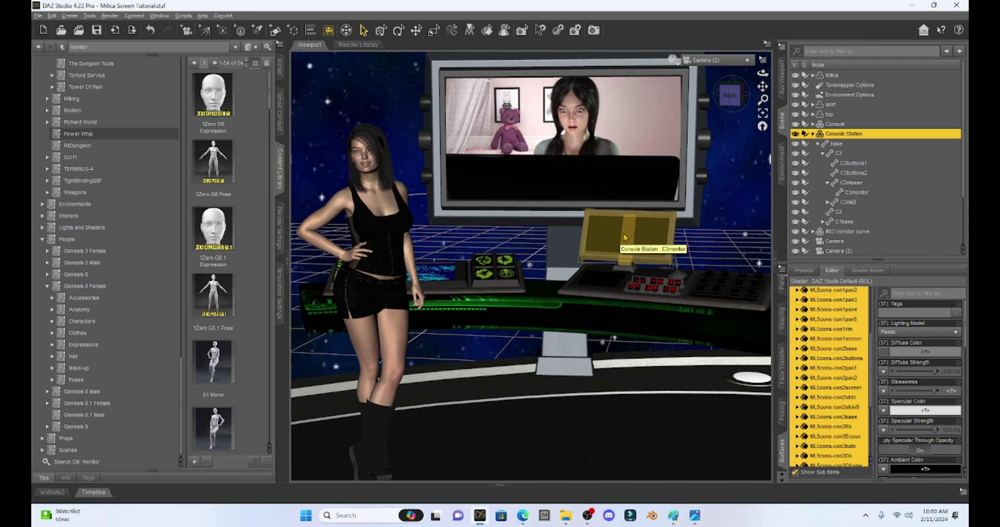
scroll(831, 376, "up", 4)
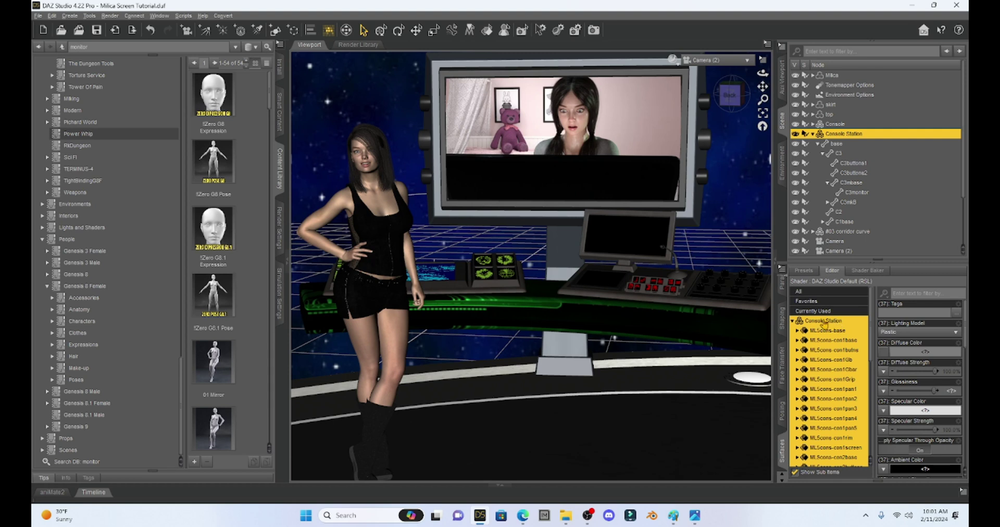
left_click(798, 330)
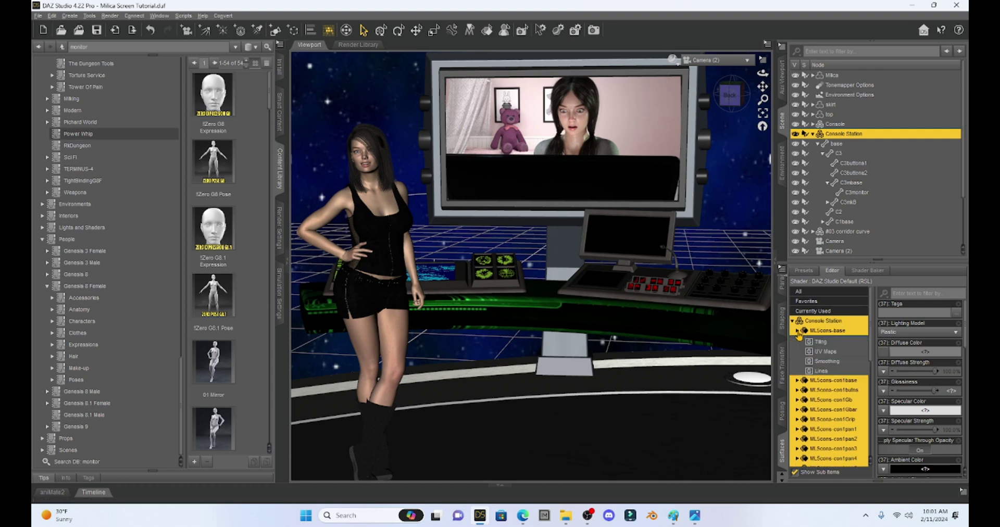
left_click(825, 352)
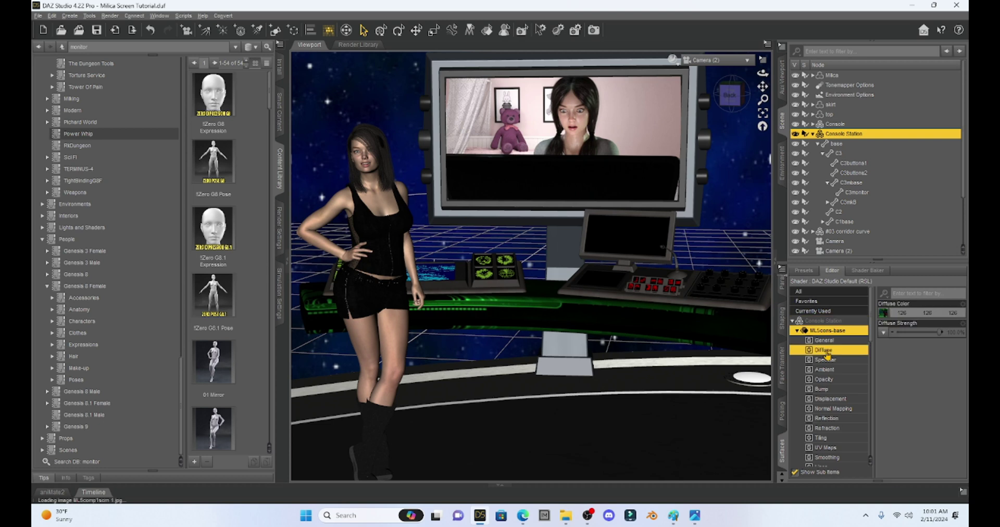
mouse_move(883, 318)
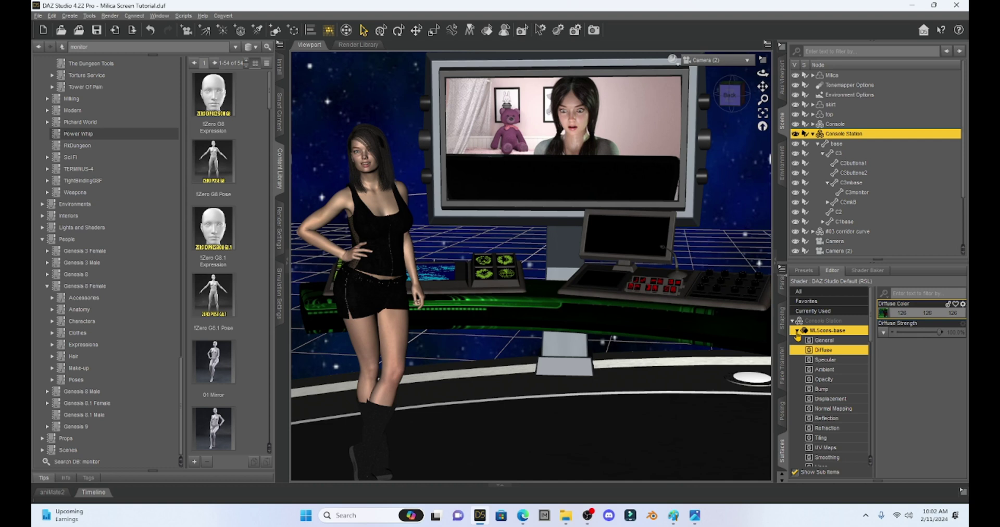
Collapse the MLScons-base surface, find the small monitor's MLScons-con3screen surface, and select its Diffuse group
left_click(796, 331)
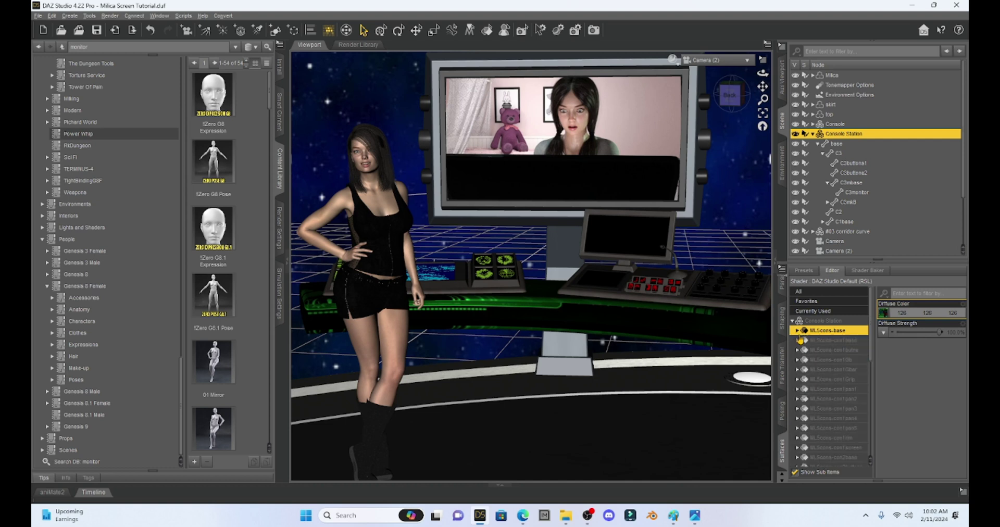
scroll(833, 387, "down", 3)
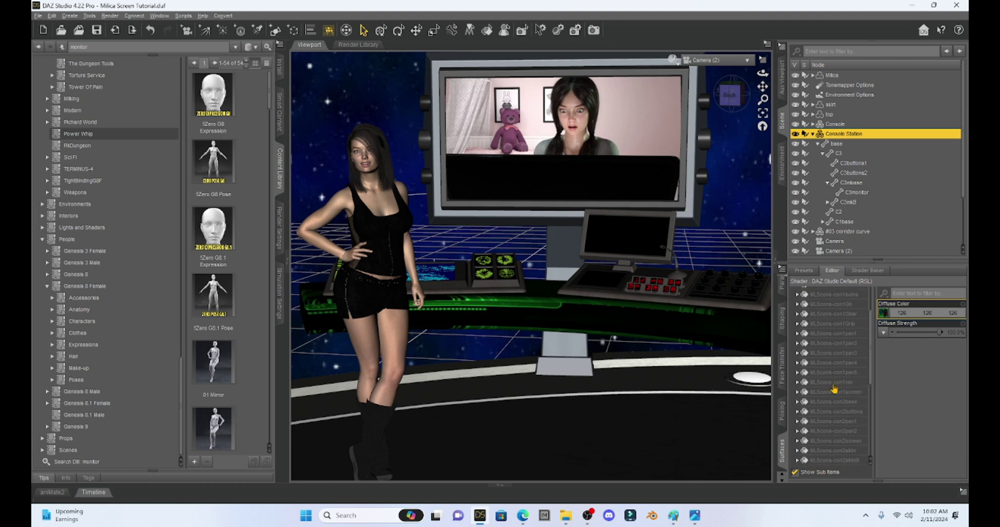
scroll(834, 387, "down", 3)
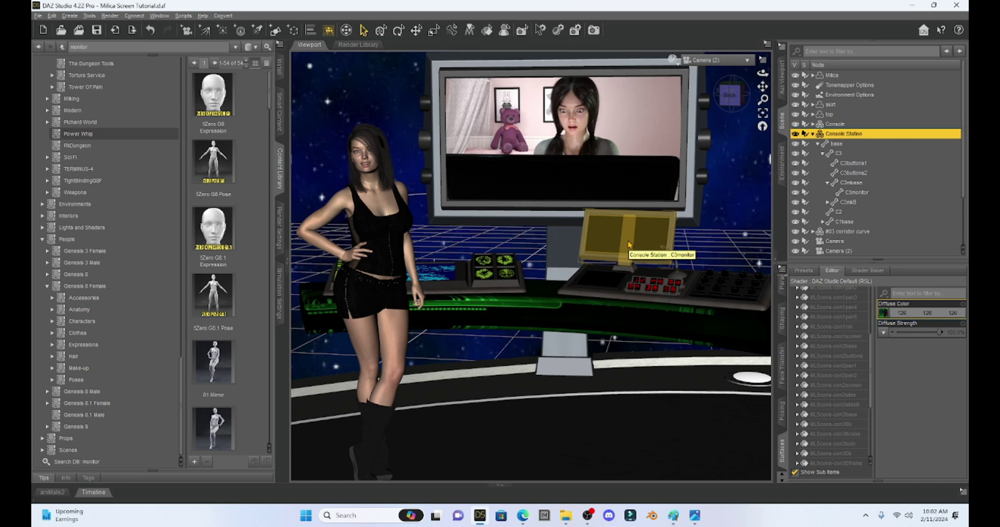
scroll(849, 367, "down", 3)
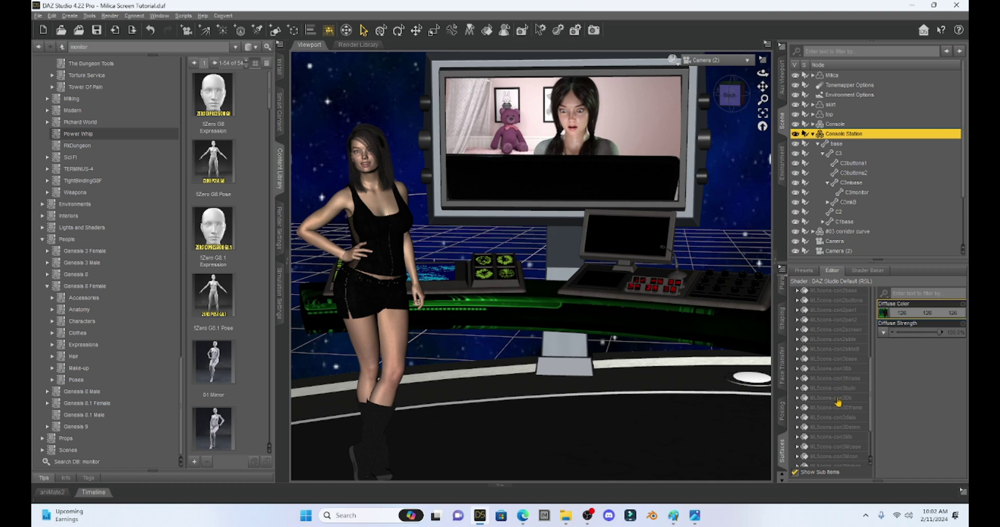
scroll(837, 401, "down", 2)
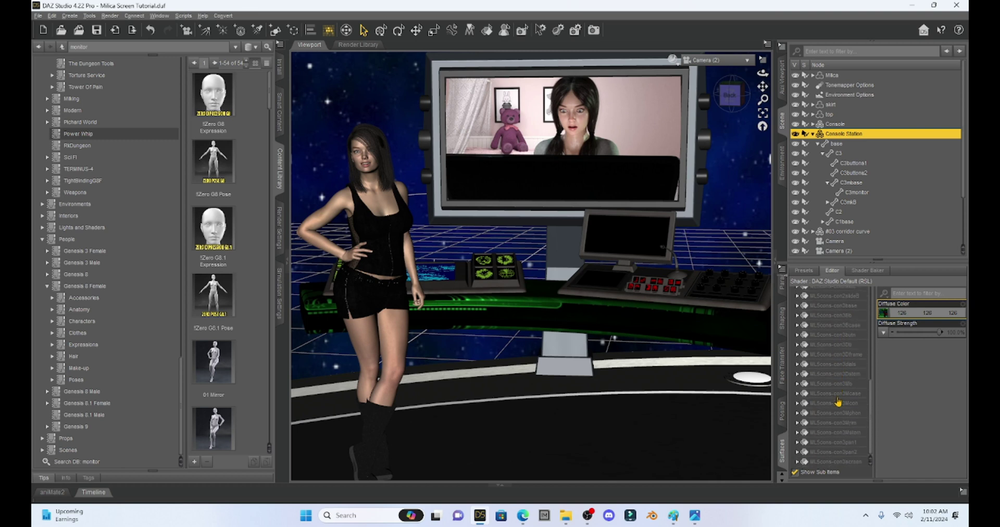
left_click(825, 462)
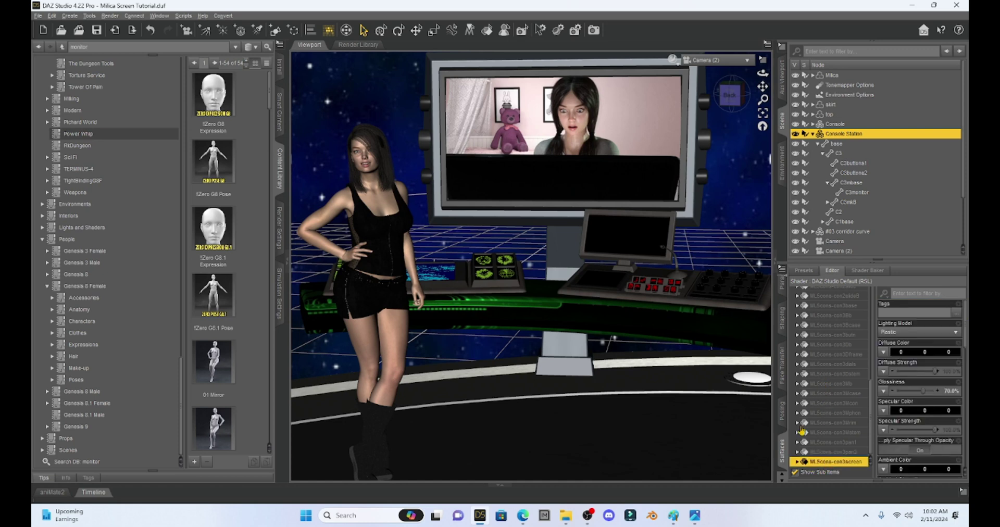
left_click(797, 462)
scroll(828, 422, "down", 5)
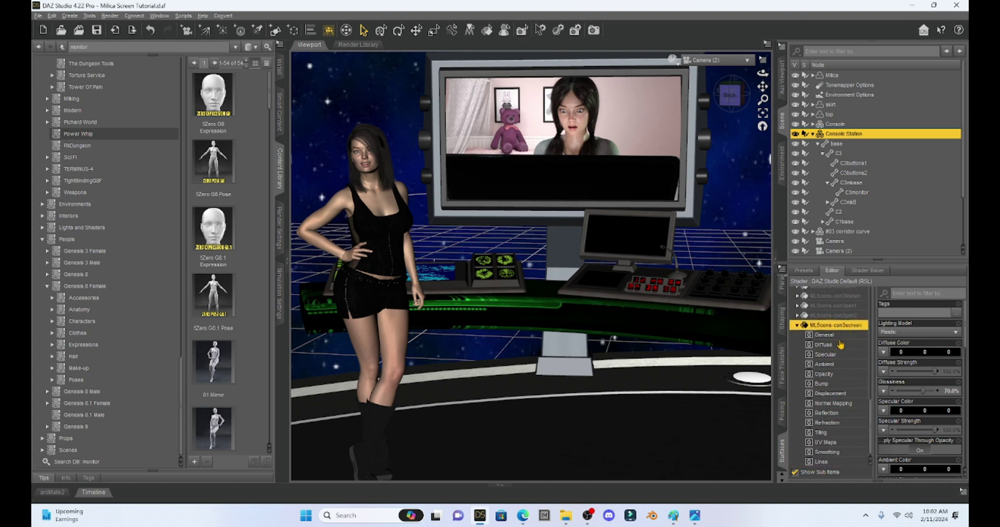
left_click(829, 346)
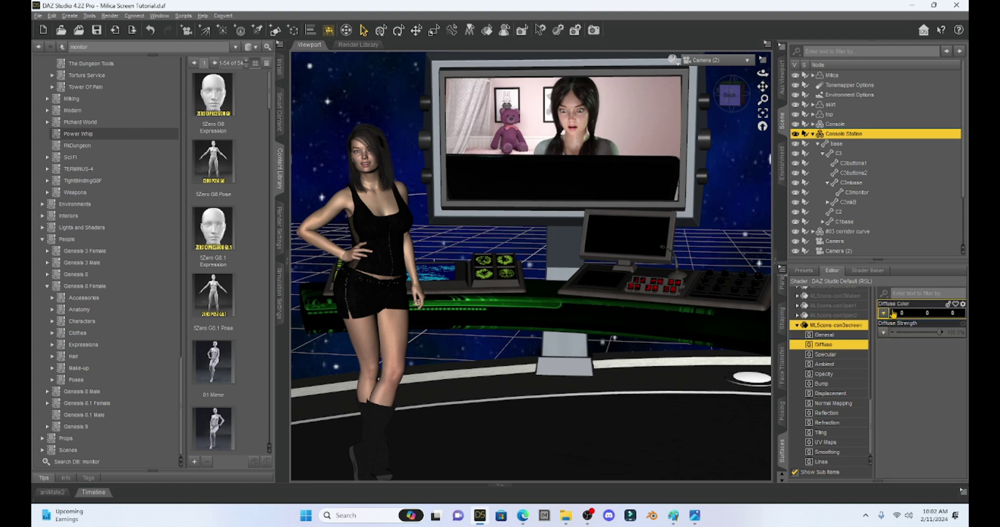
Set the MLScons-con3screen surface's diffuse colour to white
left_click(918, 315)
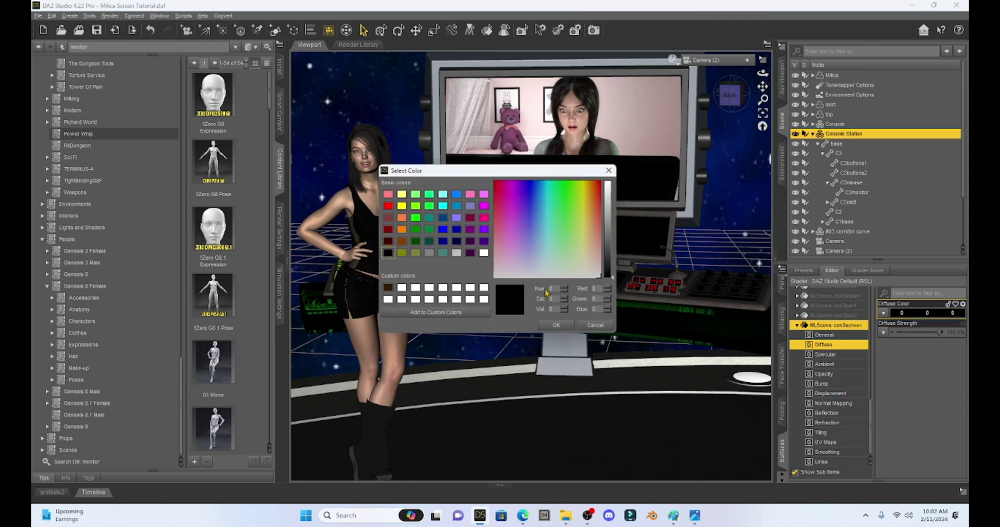
left_click(484, 252)
left_click(547, 327)
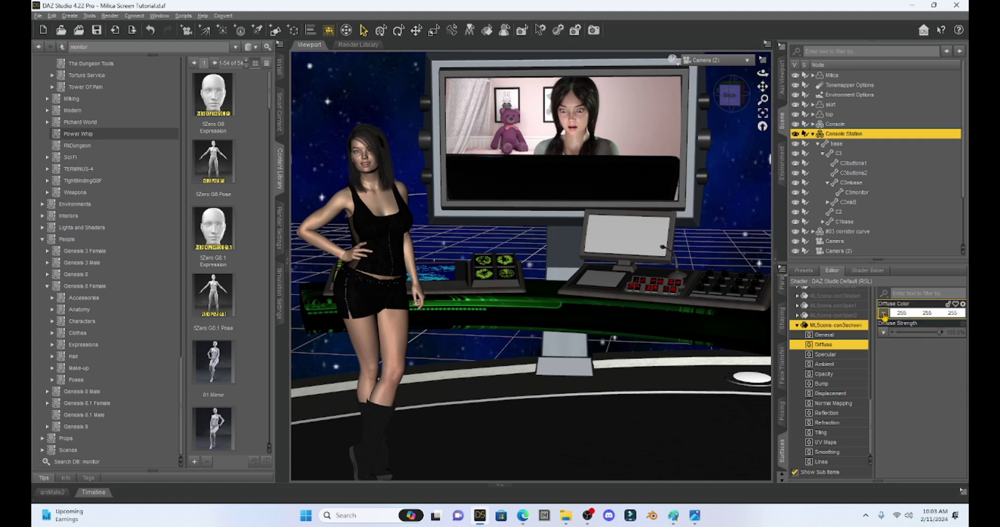
Apply the Avatar picture from the TEXTURES folder as the MLScons-con3screen surface's diffuse colour map
left_click(883, 314)
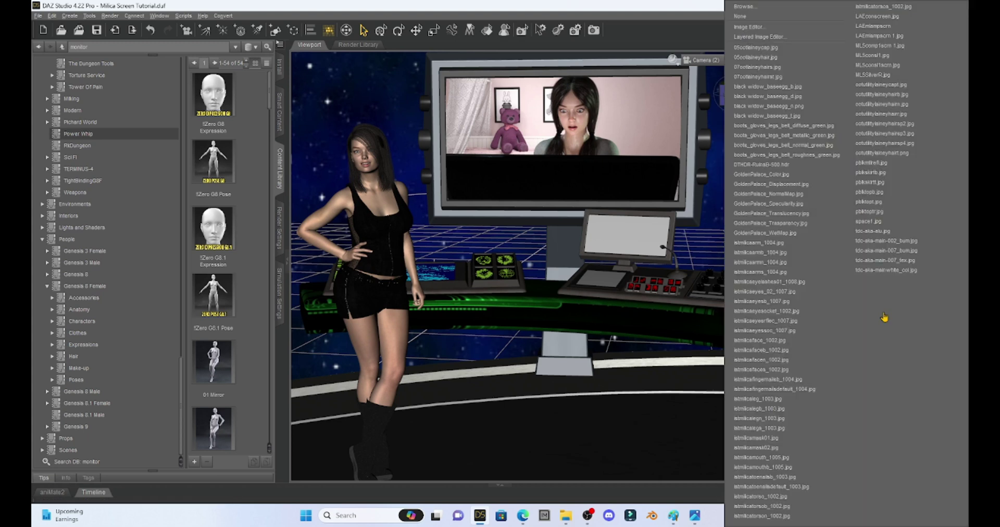
left_click(785, 7)
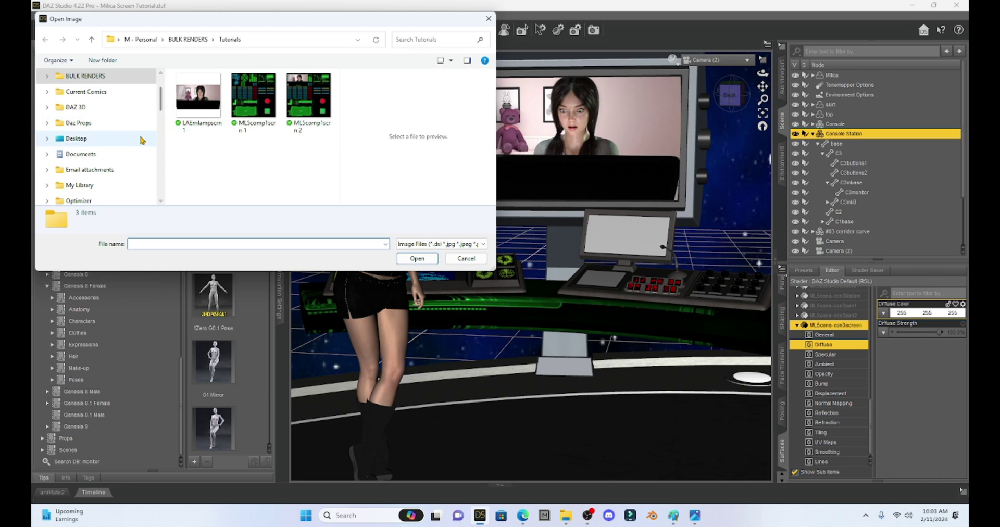
scroll(129, 149, "down", 1)
scroll(129, 149, "down", 1)
left_click(79, 154)
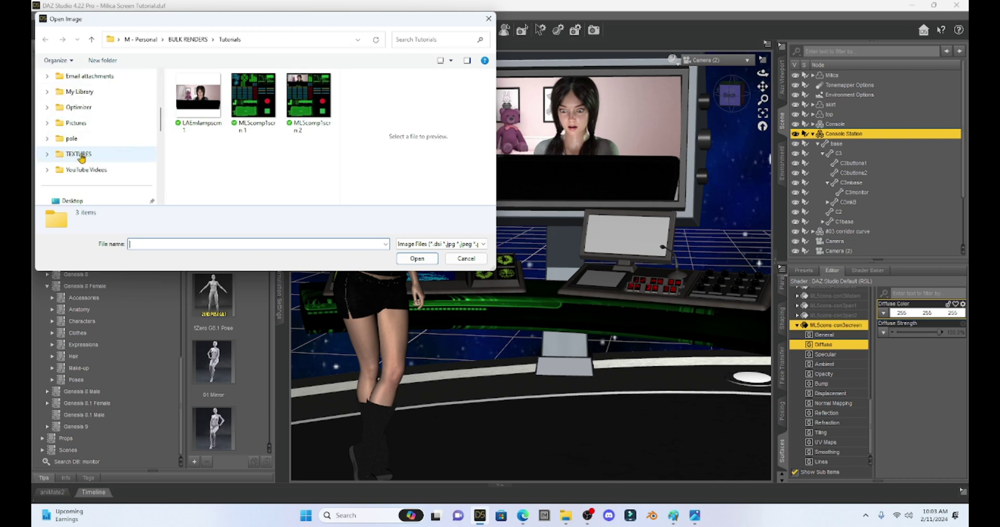
scroll(247, 155, "up", 1)
scroll(246, 155, "down", 5)
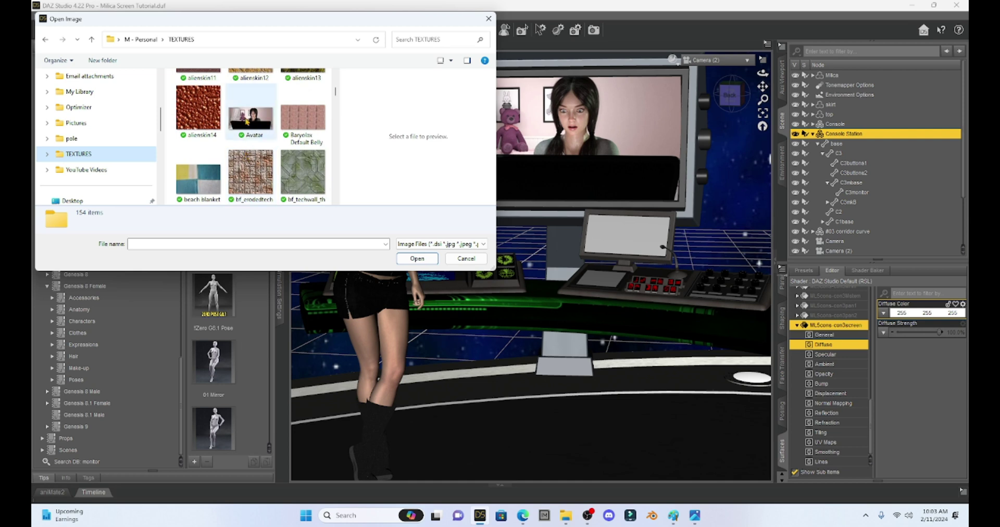
double_click(246, 121)
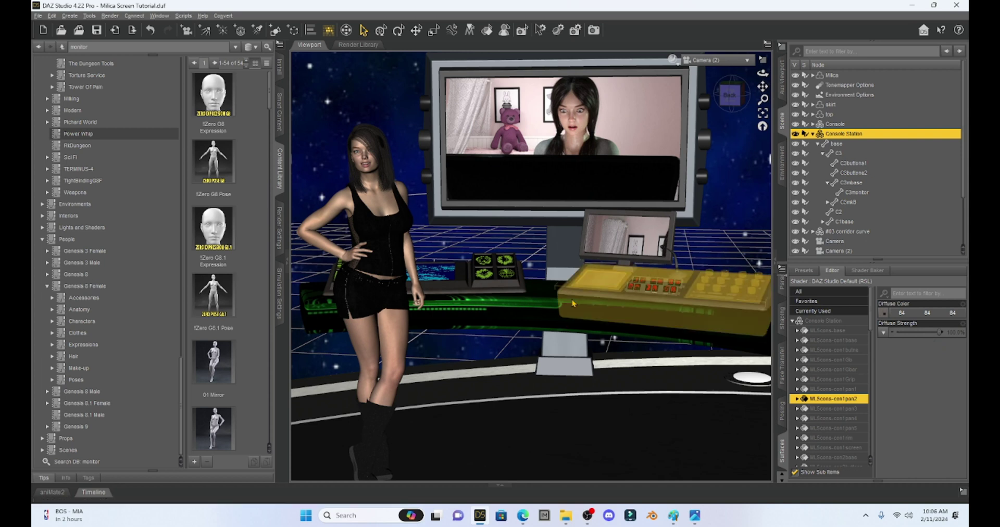
Select the Diffuse group of the MLScons-base surface and apply MLScomp1scrn 1 from the Tutorials folder as its colour map
left_click(635, 232)
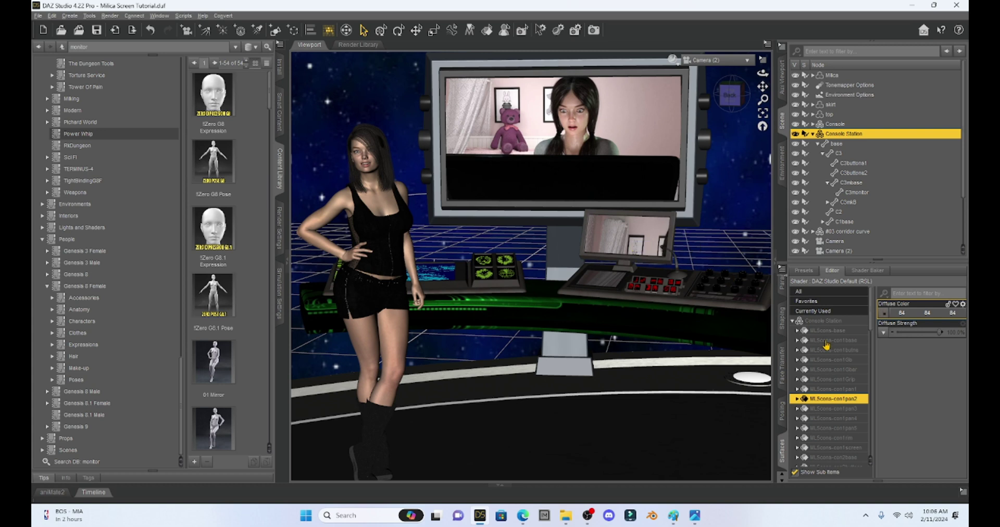
left_click(797, 331)
left_click(822, 350)
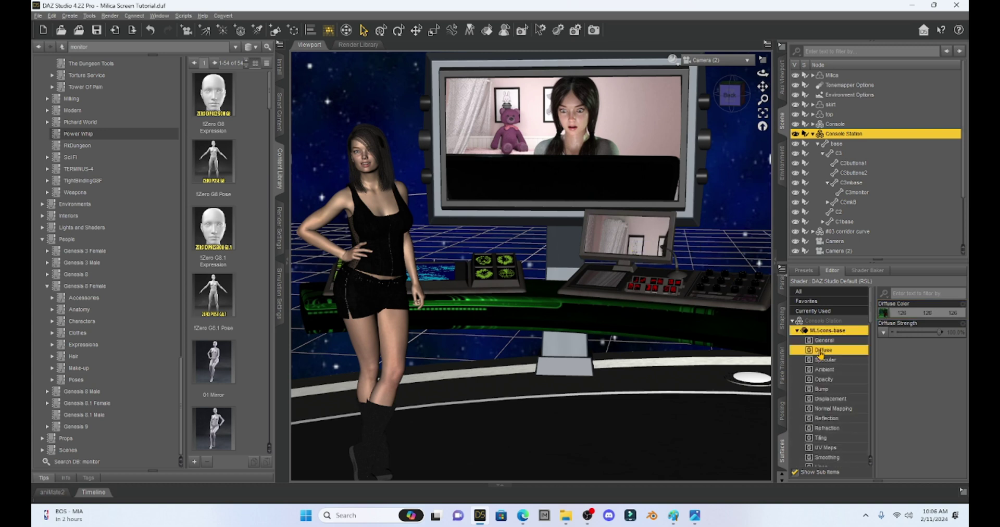
mouse_move(883, 315)
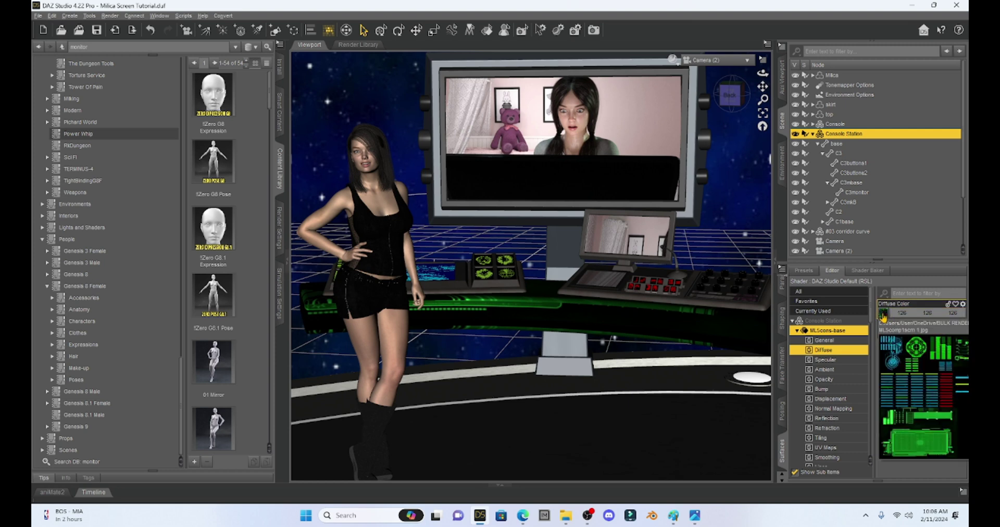
left_click(883, 315)
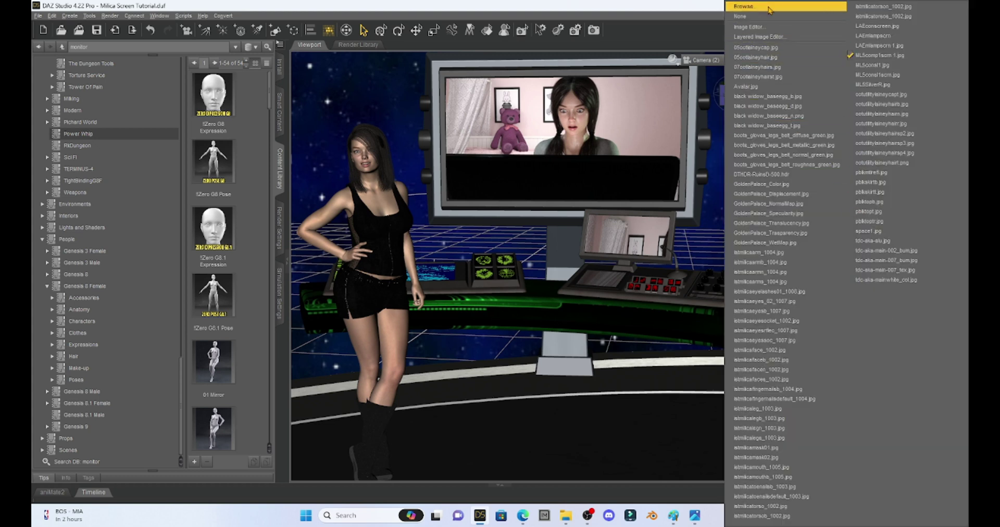
left_click(770, 7)
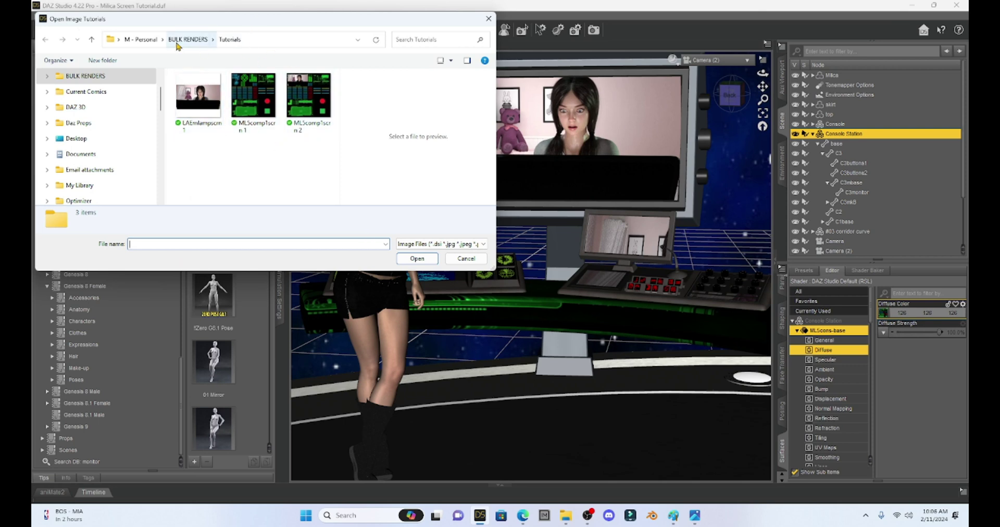
double_click(255, 93)
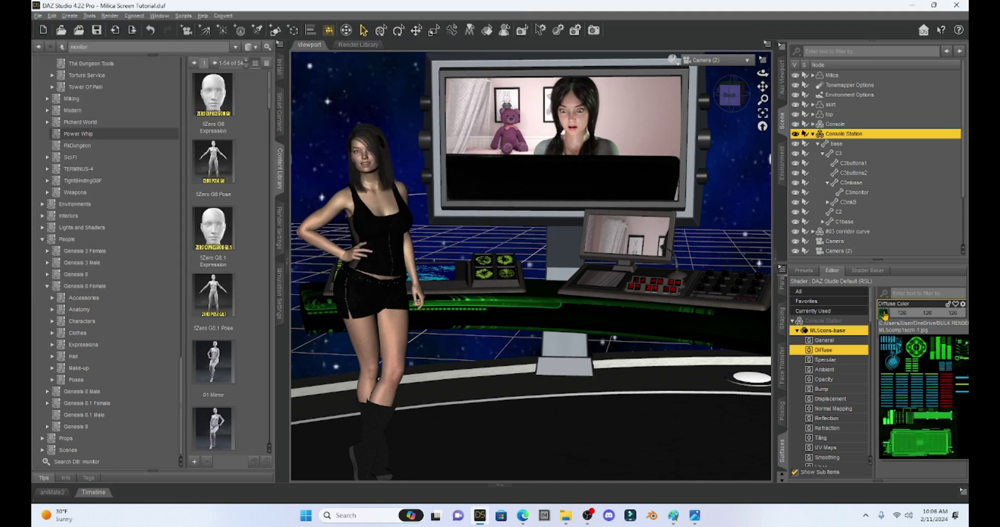
Browse for MLScons-base's diffuse map, open MLScomp1scrn 1 from the Tutorials folder in Paint, and look over the whole texture
left_click(884, 315)
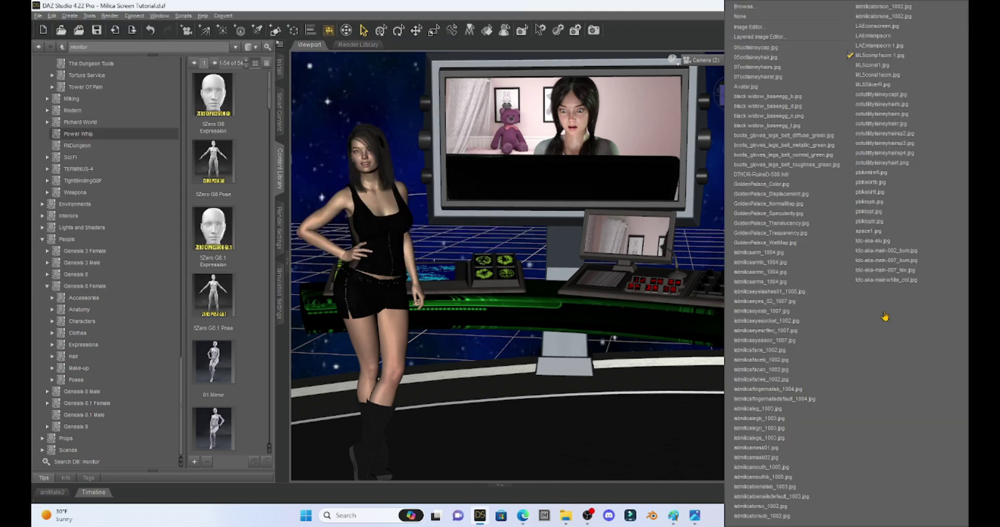
left_click(808, 9)
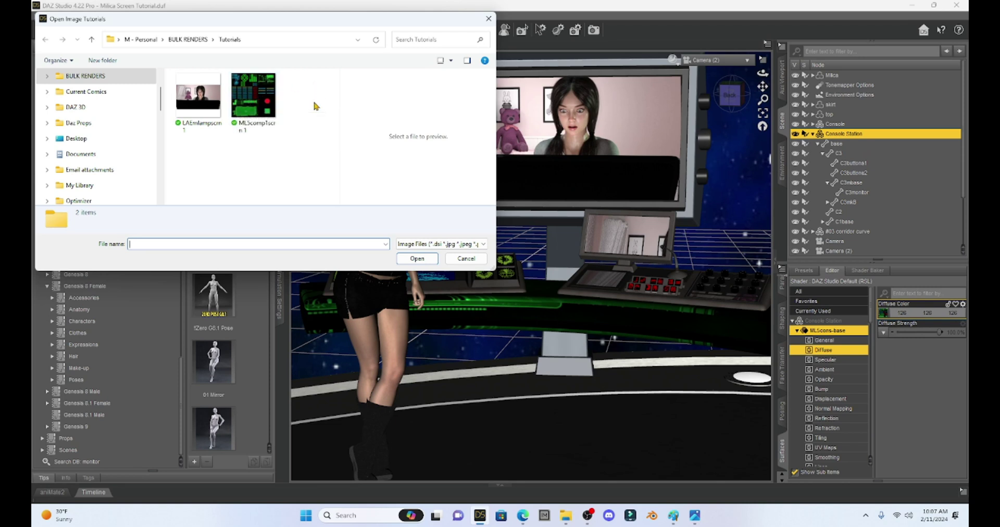
right_click(251, 99)
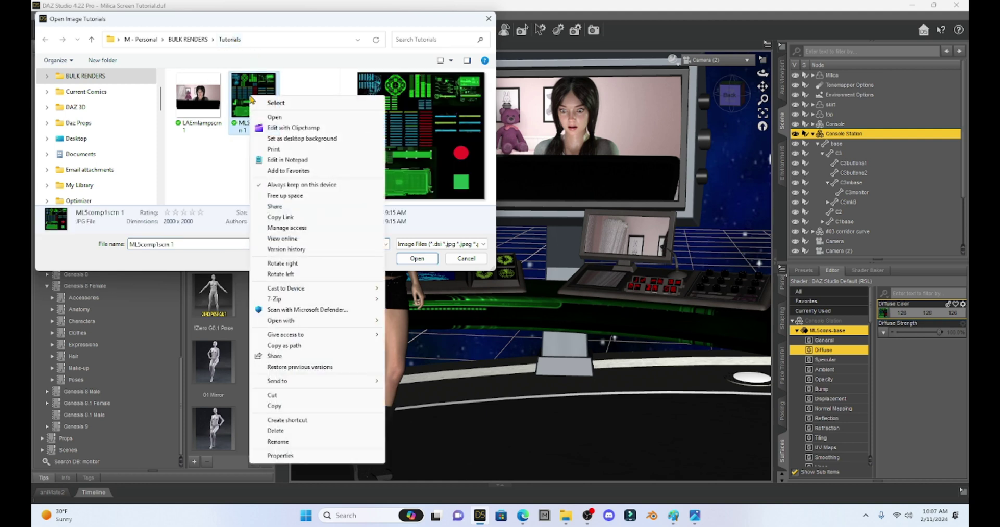
mouse_move(367, 320)
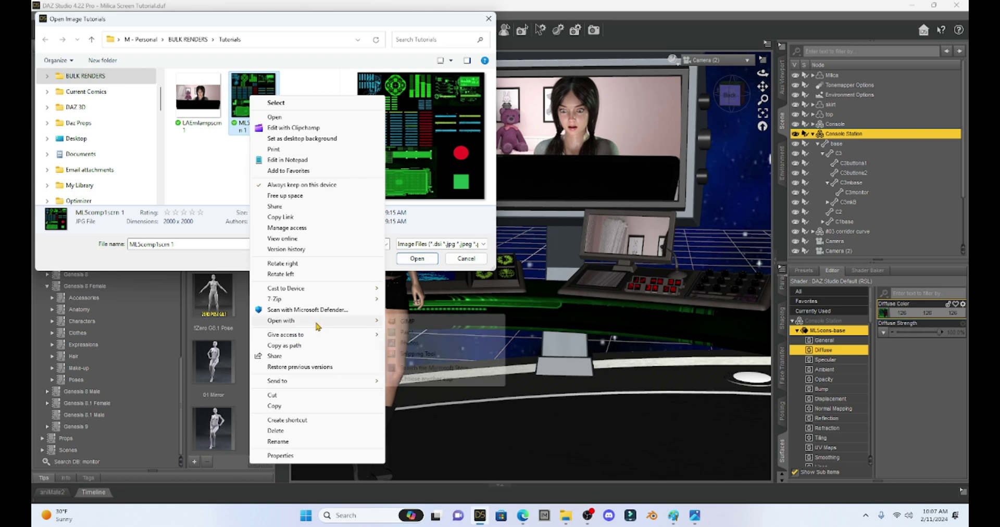
left_click(404, 334)
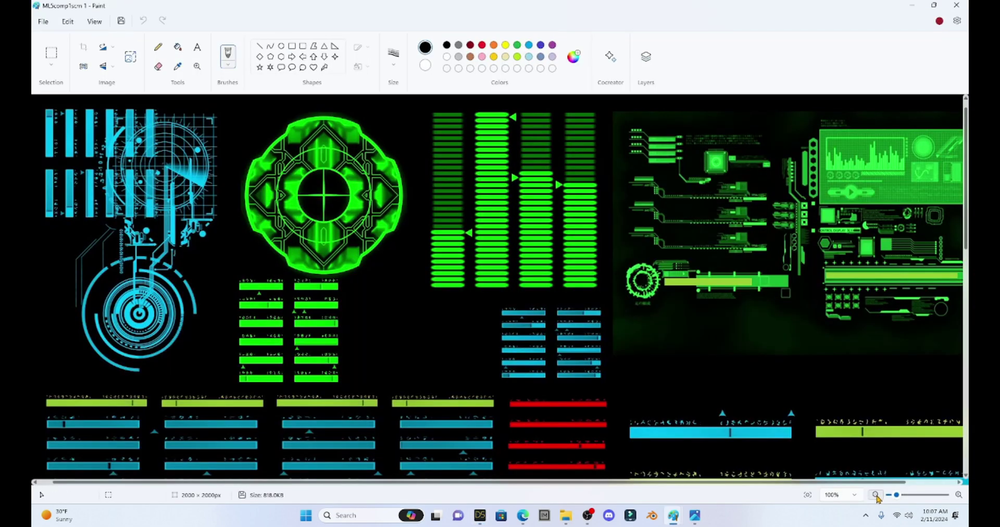
left_click(876, 495)
left_click(876, 495)
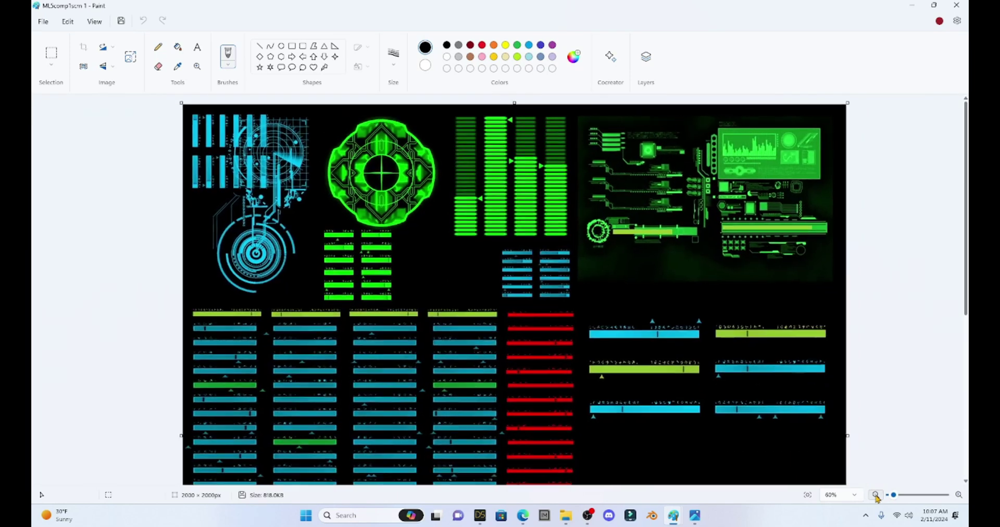
scroll(840, 349, "down", 2)
scroll(839, 349, "up", 2)
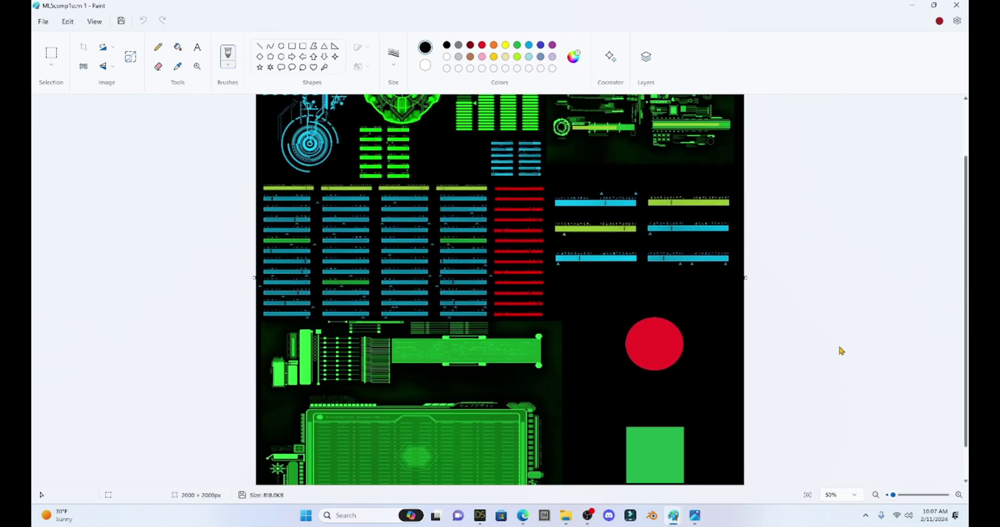
Look over the whole texture in Paint, return to DAZ Studio and close the image browser without choosing a file
scroll(839, 348, "down", 1, "ctrl")
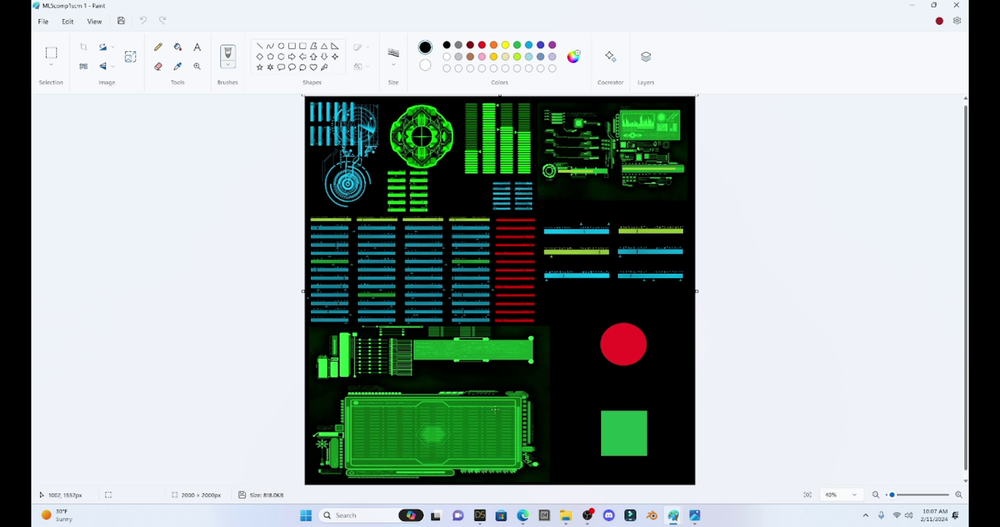
left_click(480, 515)
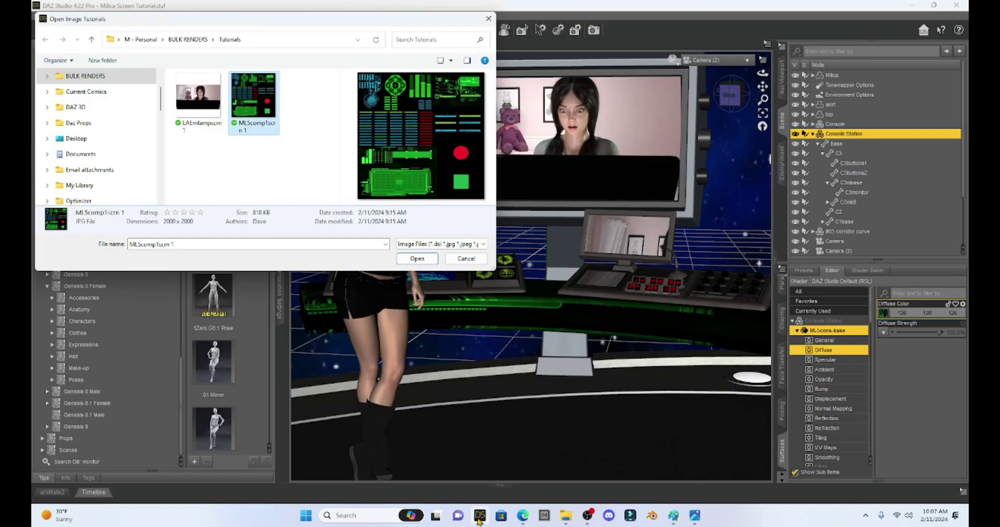
left_click(465, 257)
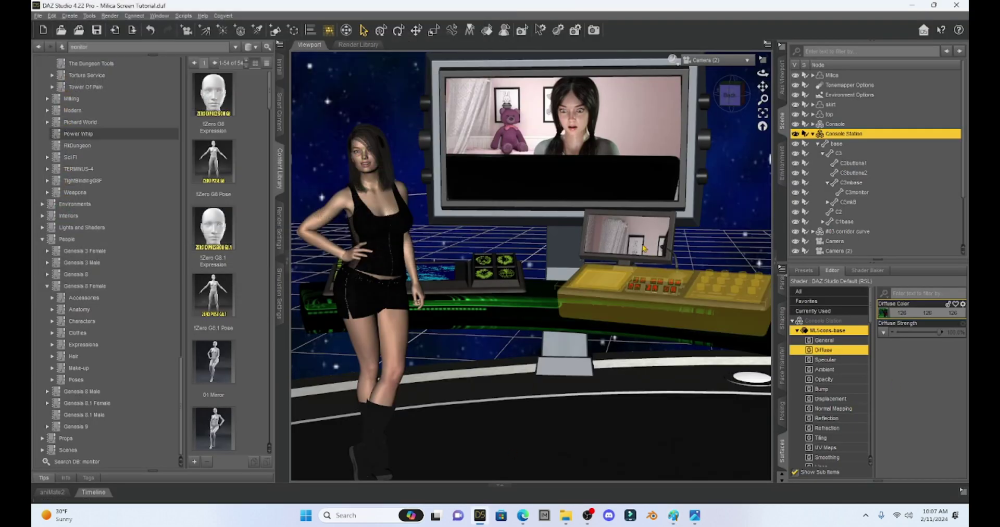
Apply MLScomp1scrn 1 from the Tutorials folder as the MLScons-con3screen surface's diffuse colour map
scroll(829, 409, "down", 6)
scroll(833, 375, "down", 8)
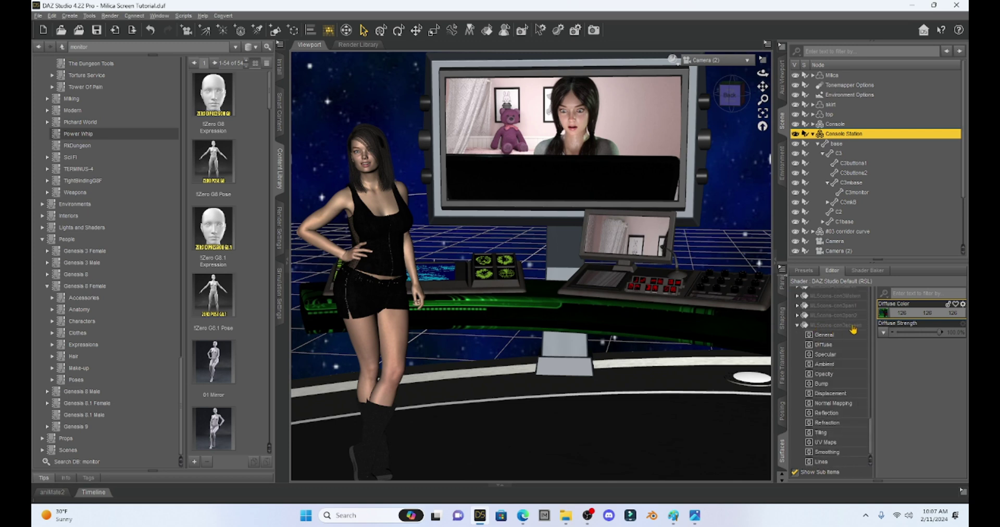
left_click(824, 345)
left_click(883, 312)
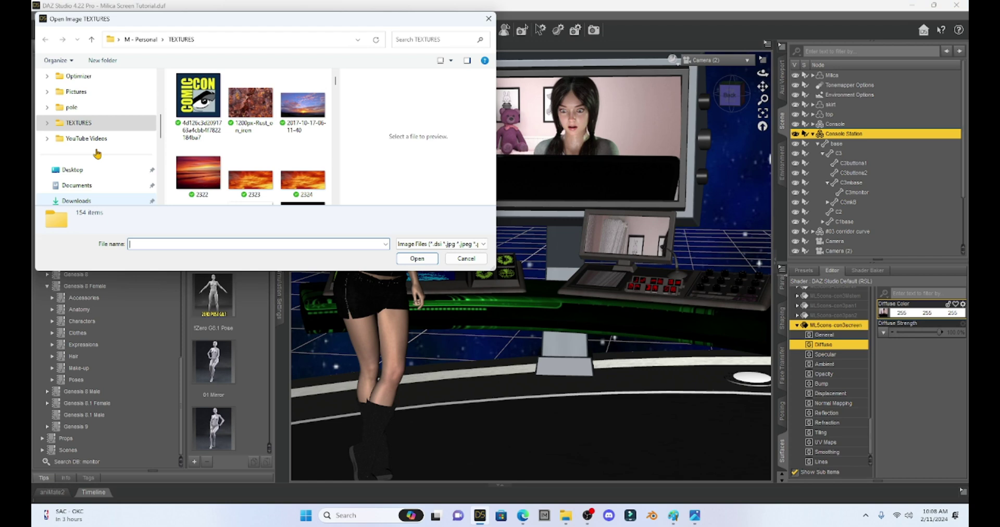
scroll(97, 153, "down", 3)
left_click(83, 152)
left_click(203, 169)
double_click(203, 169)
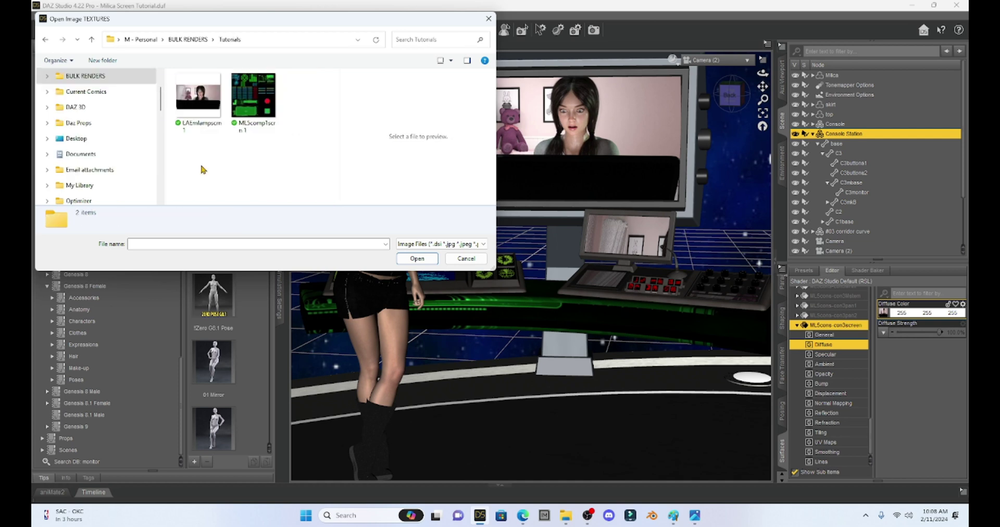
double_click(255, 98)
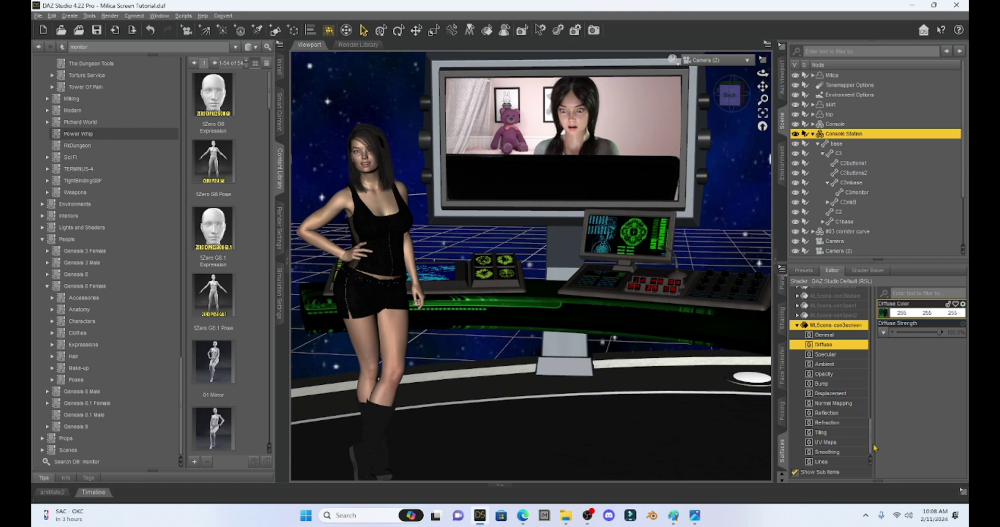
Switch to Paint and paste the selected 1107 × 609 px area of the Avatar picture over the upper-left graphics of MLScomp1scrn 1
left_click(673, 515)
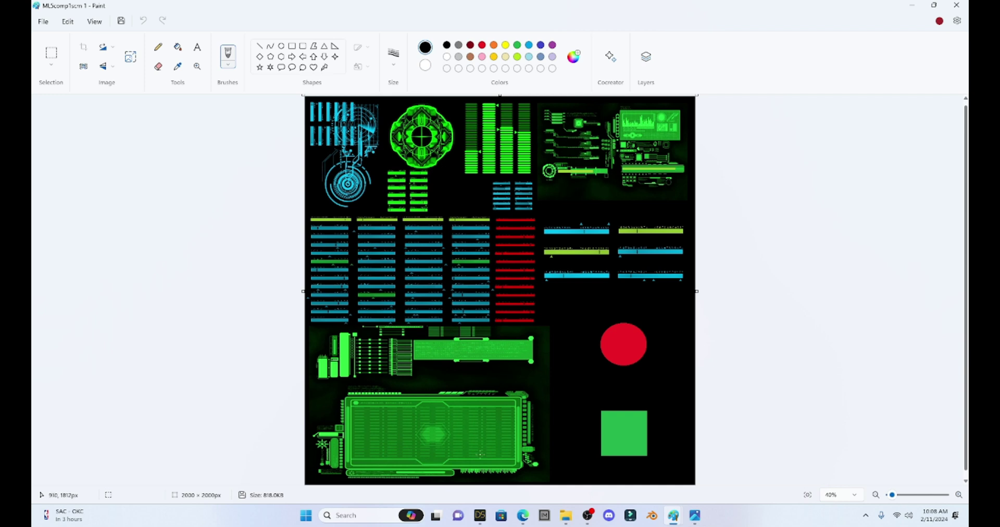
left_click(480, 515)
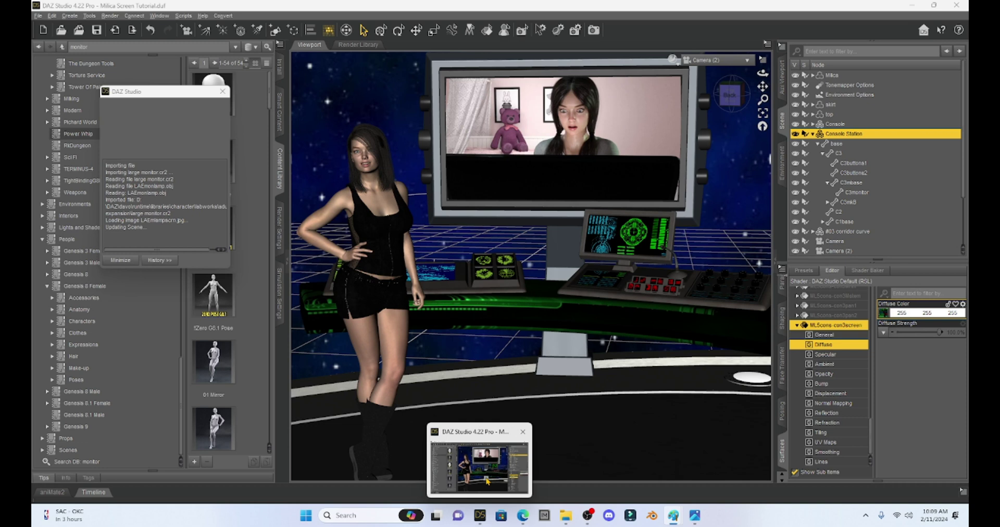
key("alt+Tab")
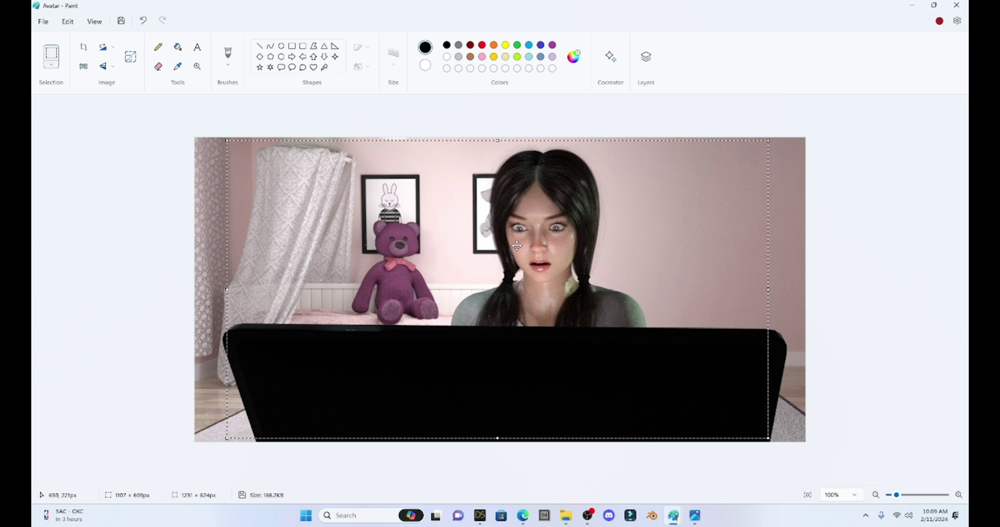
mouse_move(673, 516)
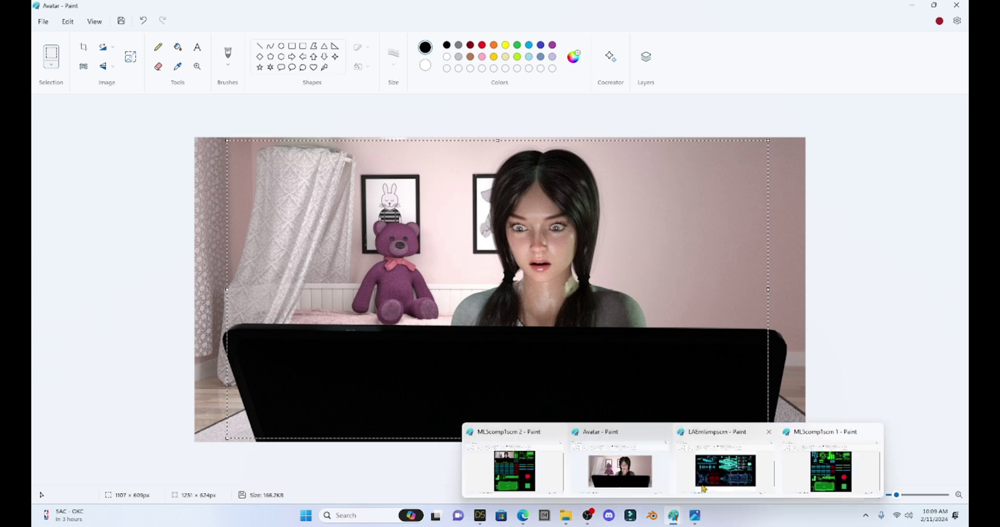
left_click(834, 471)
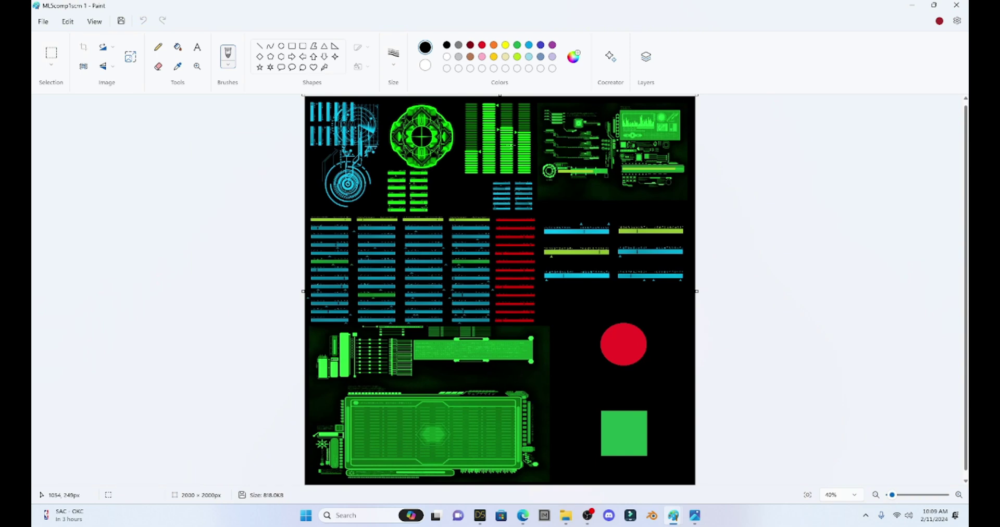
key("ctrl+v")
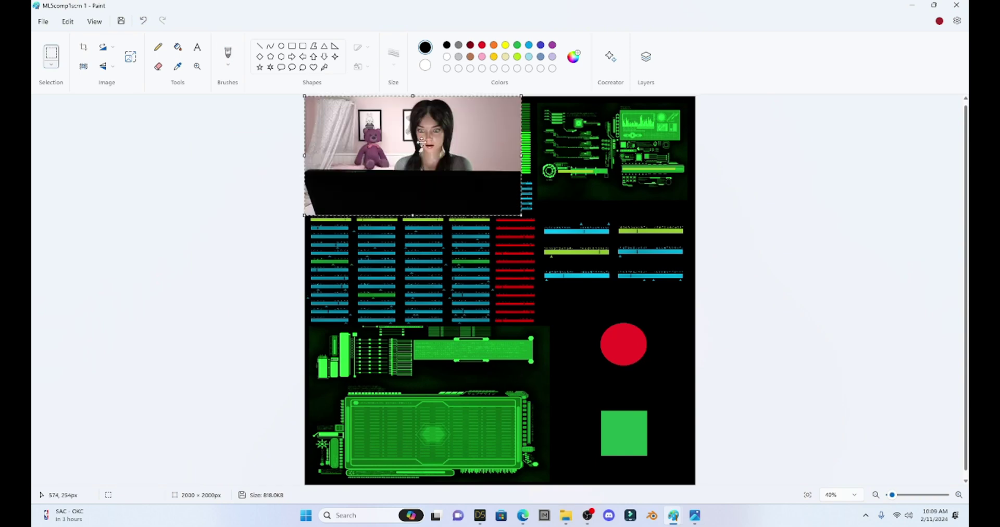
mouse_move(425, 142)
left_mouse_down()
mouse_move(399, 225)
mouse_move(394, 192)
mouse_move(439, 144)
mouse_move(426, 147)
mouse_move(427, 174)
mouse_move(418, 144)
mouse_move(389, 182)
mouse_move(422, 147)
left_mouse_up()
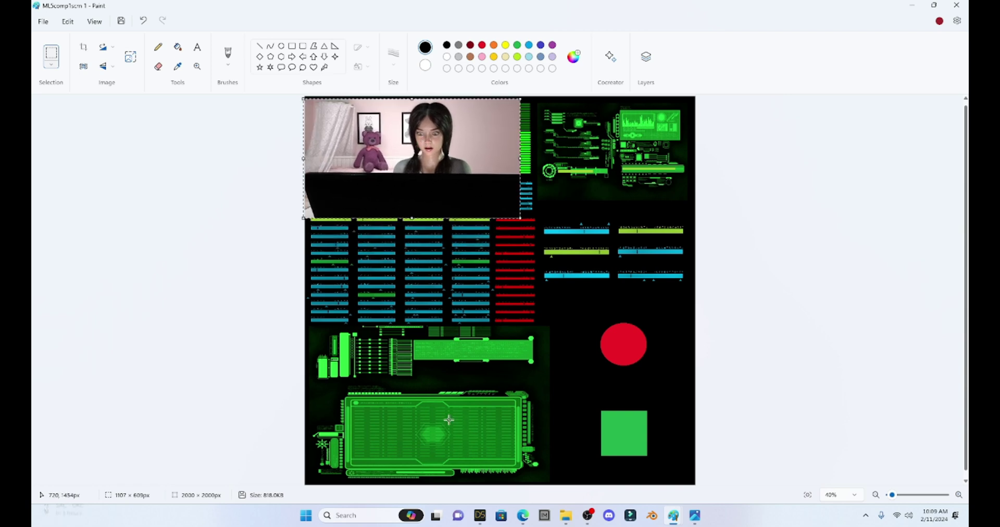
Check the console monitor in DAZ Studio and shift the pasted Avatar picture slightly left in Paint's MLScomp1scrn 1, fixing it in place
left_click(479, 515)
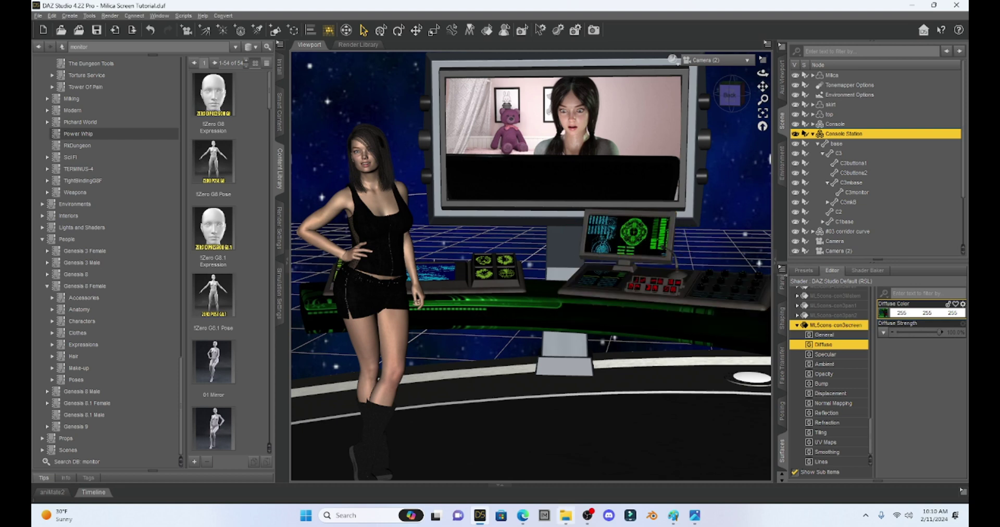
mouse_move(566, 516)
mouse_move(674, 517)
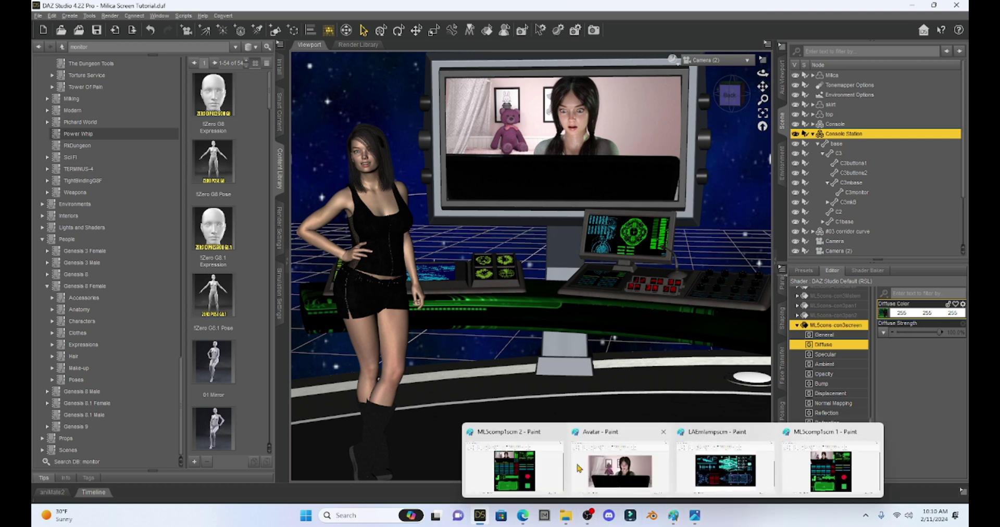
left_click(837, 452)
mouse_move(428, 146)
left_mouse_down()
mouse_move(501, 146)
mouse_move(418, 151)
left_mouse_up()
left_click(223, 154)
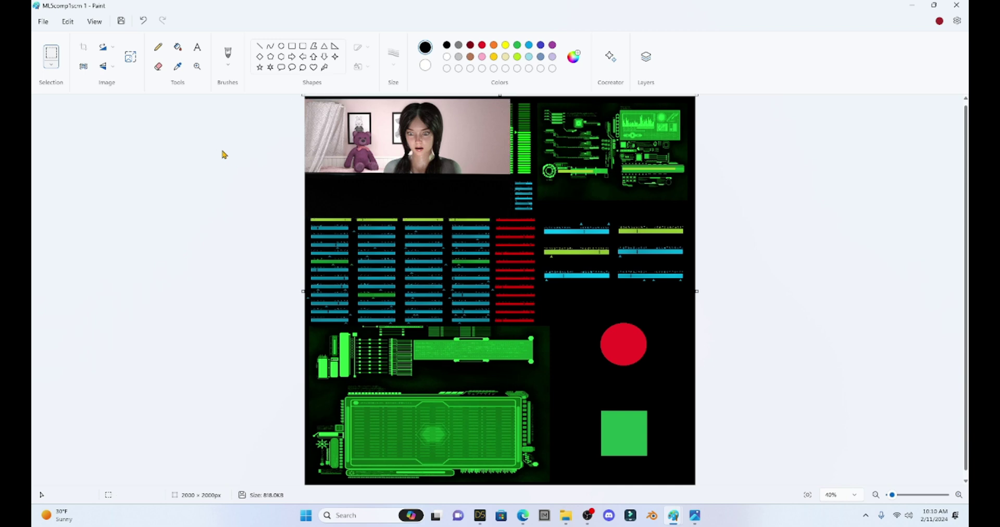
Save the edited texture as a JPEG named MLScomp1scrn Milica in the Tutorials folder
left_click(44, 24)
mouse_move(71, 119)
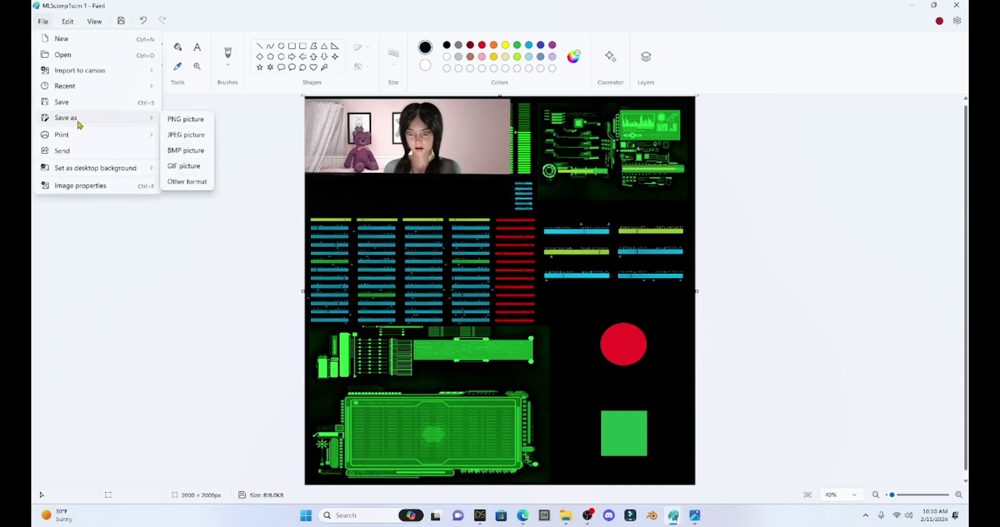
left_click(176, 137)
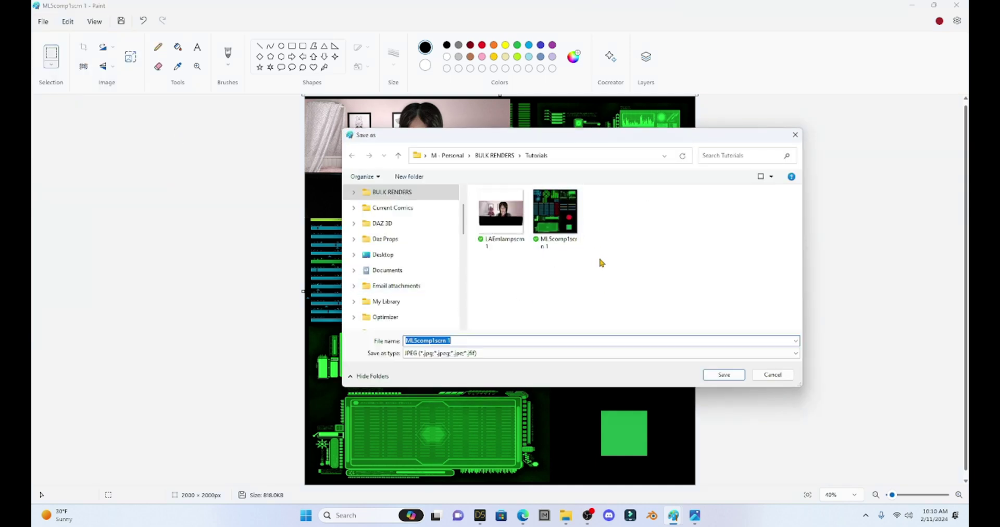
left_click(476, 341)
key("BackSpace")
type("Milica")
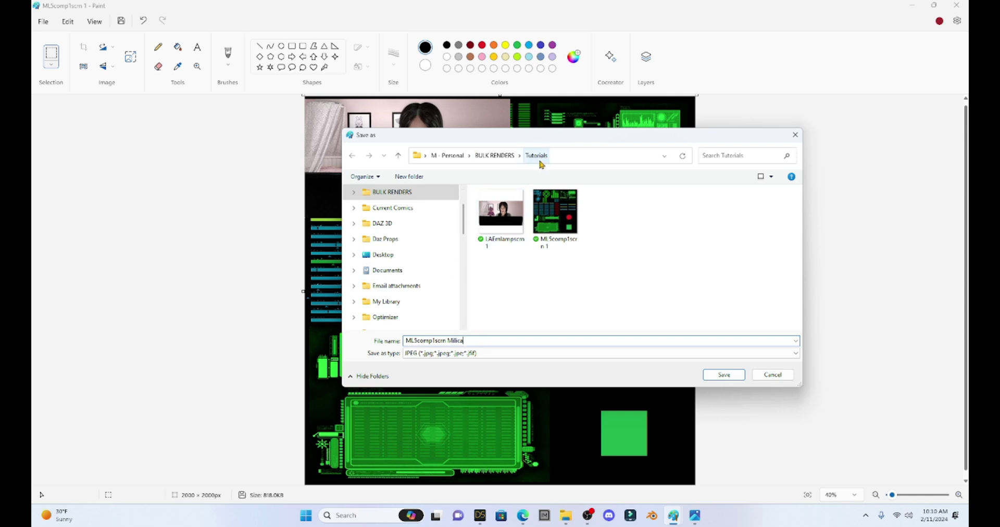
left_click(721, 377)
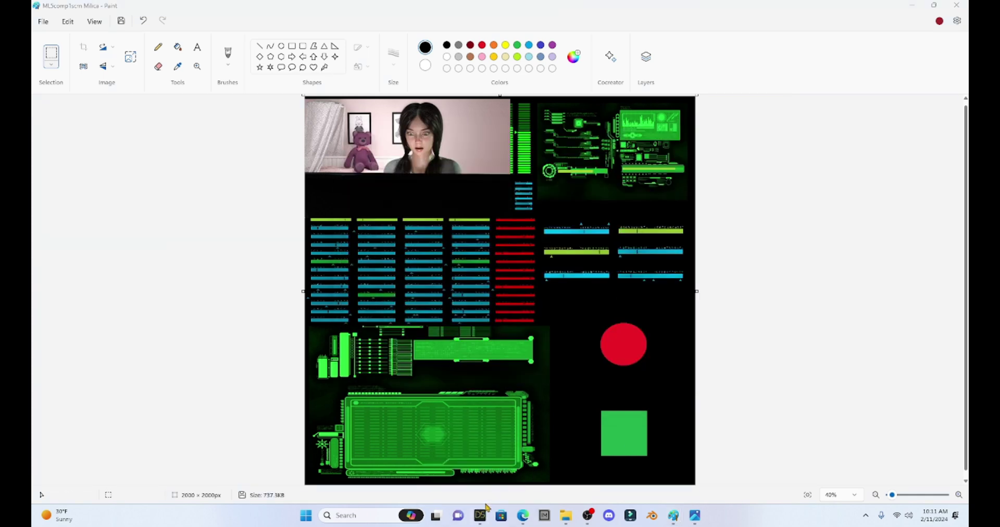
Switch to DAZ Studio and apply MLScomp1scrn Milica as the MLScons-con3screen surface's diffuse colour map
mouse_move(481, 515)
left_click(488, 456)
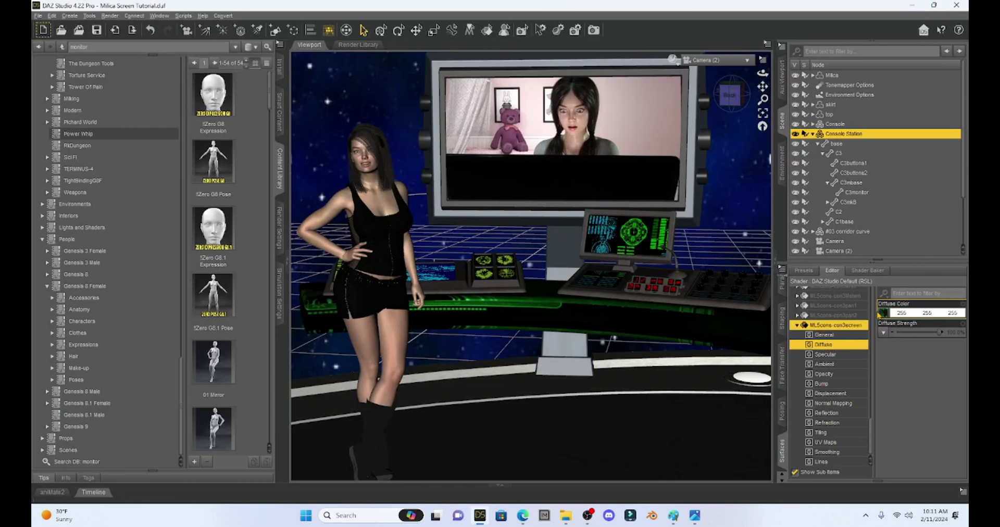
left_click(883, 312)
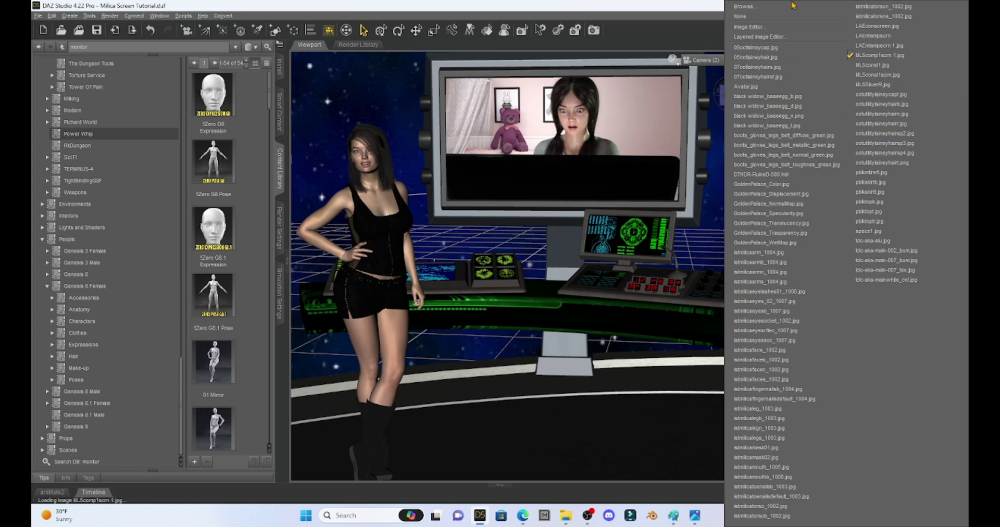
left_click(745, 6)
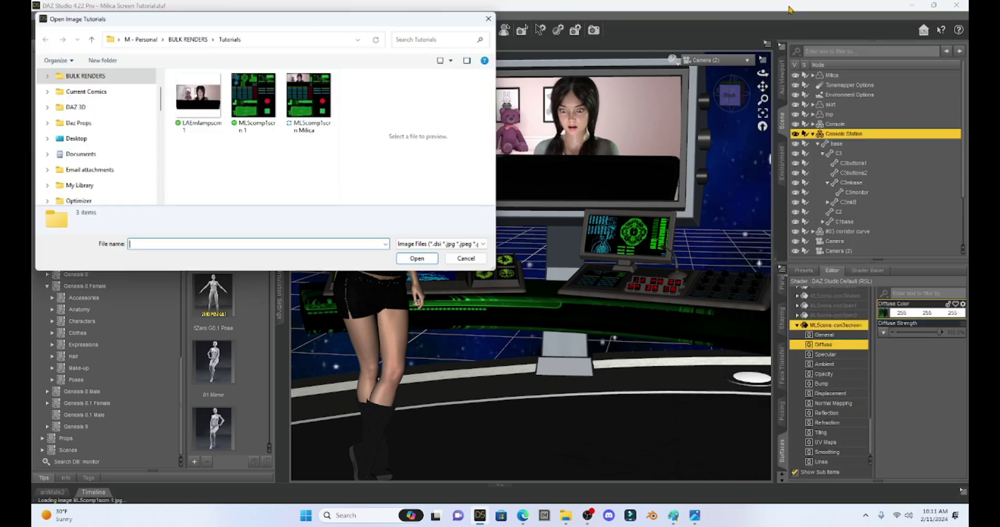
double_click(311, 95)
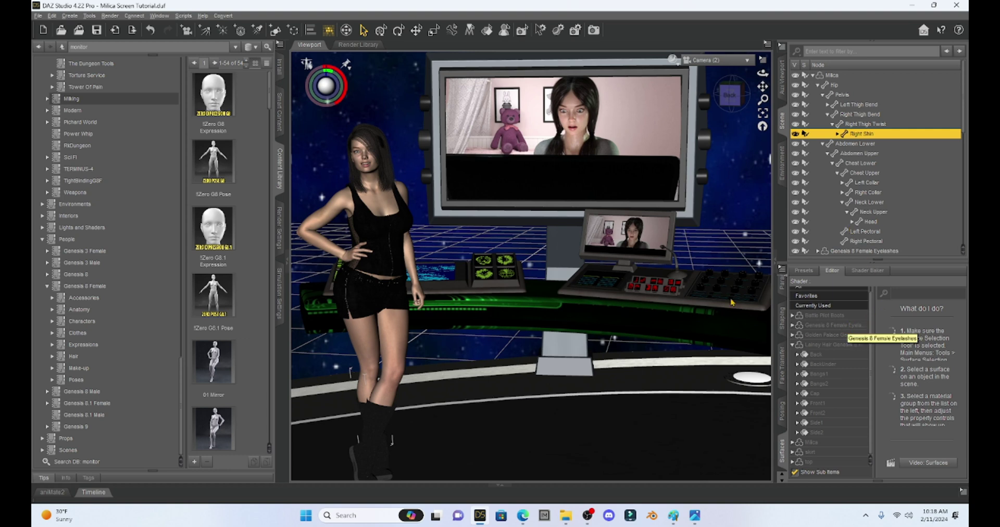
Select the console's small monitor, switch to Paint and place the YouTube logo over the Avatar picture in MLScomp1scrn Milica
left_click(610, 243)
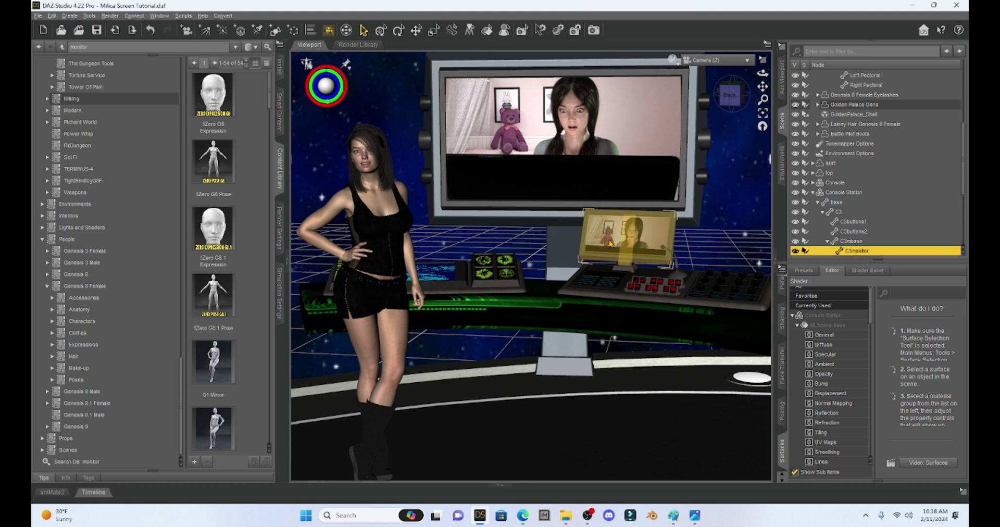
mouse_move(673, 515)
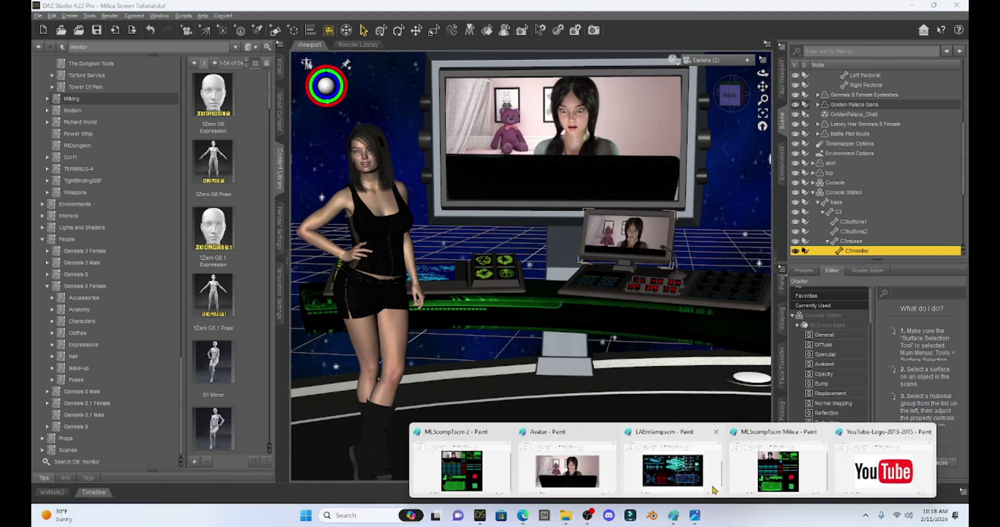
left_click(845, 470)
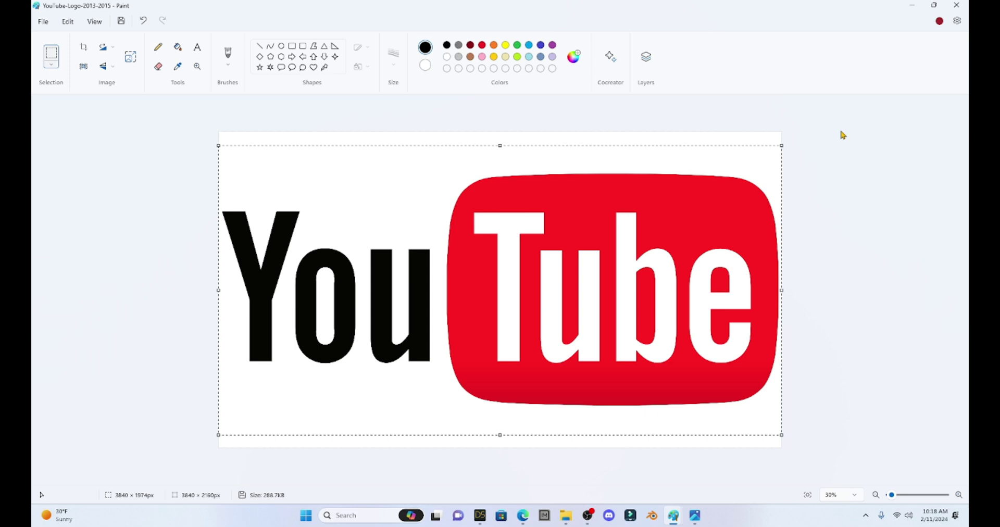
mouse_move(675, 516)
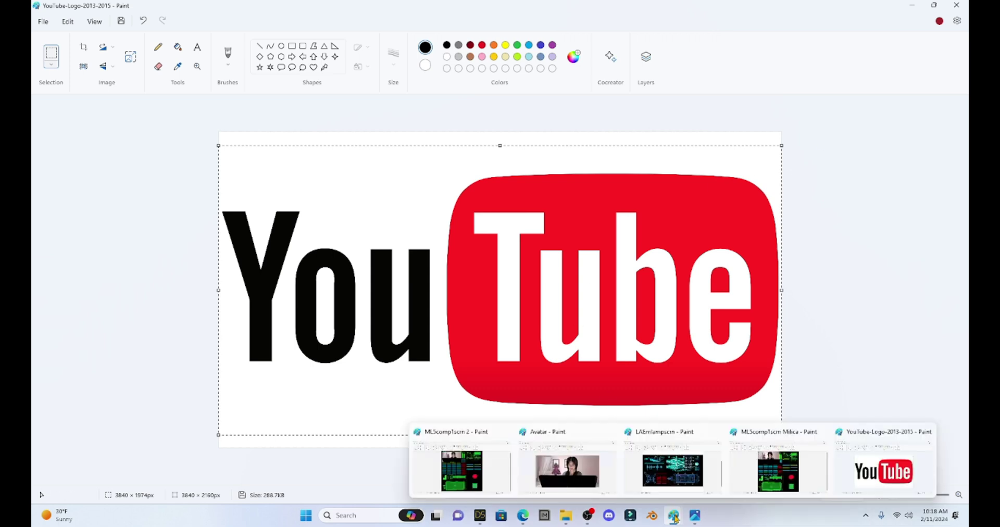
left_click(771, 470)
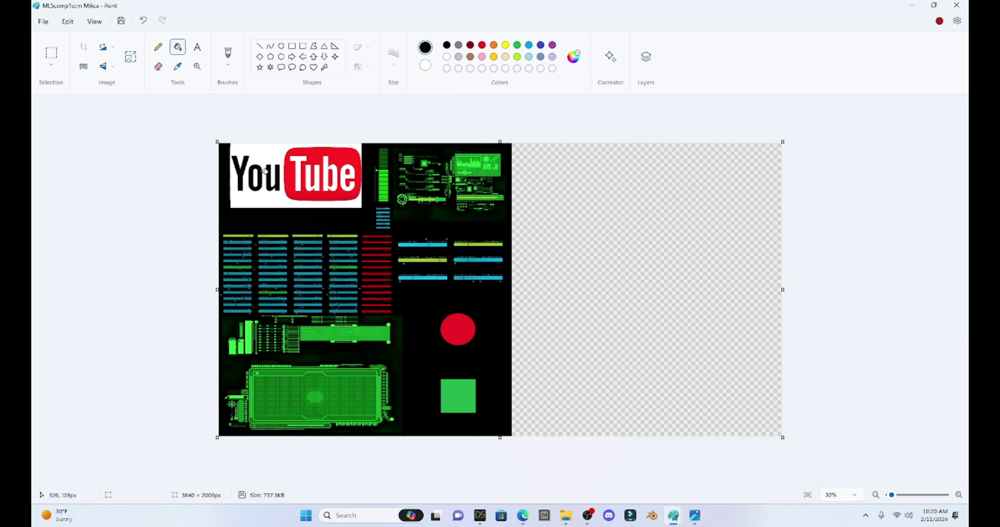
Compare the YouTube version of MLScomp1scrn Milica in Paint with the console's small monitor in DAZ Studio
left_click(480, 515)
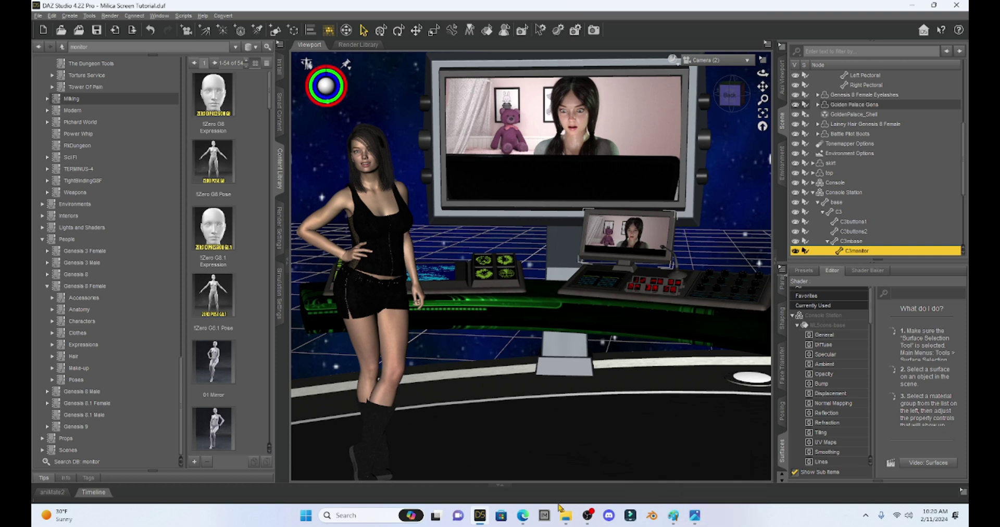
mouse_move(673, 514)
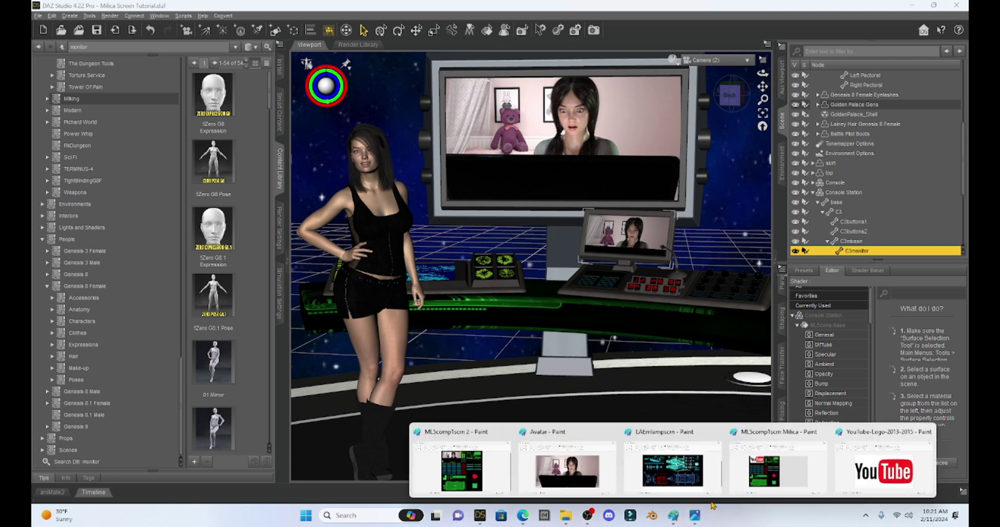
left_click(777, 466)
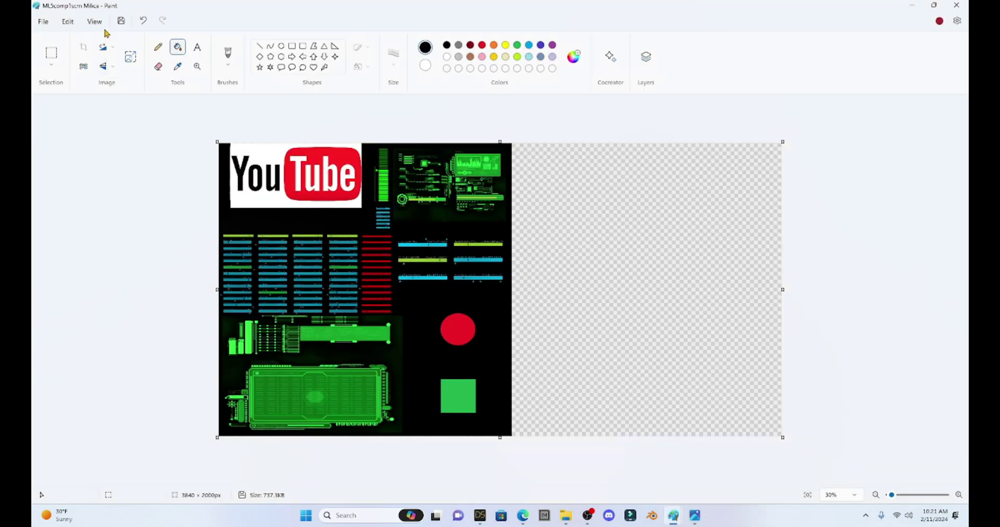
left_click(479, 515)
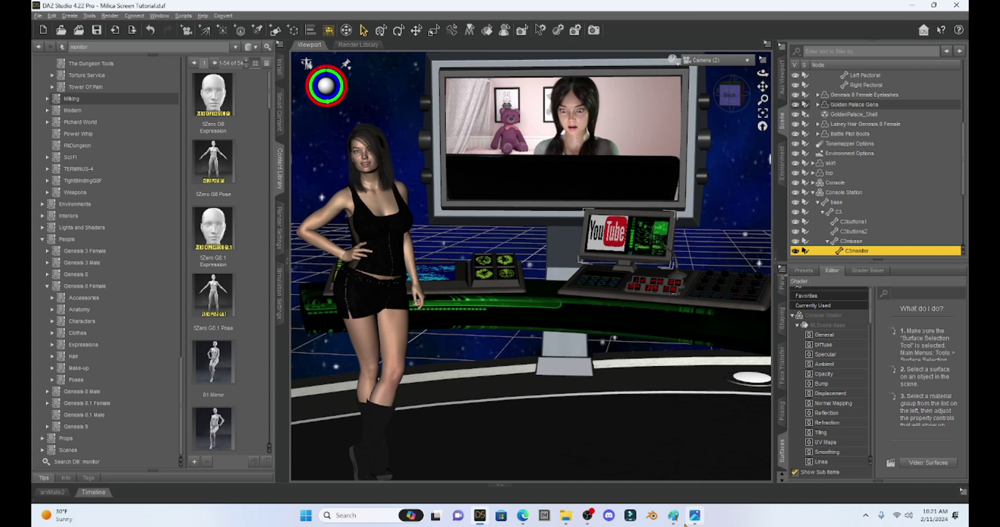
mouse_move(686, 517)
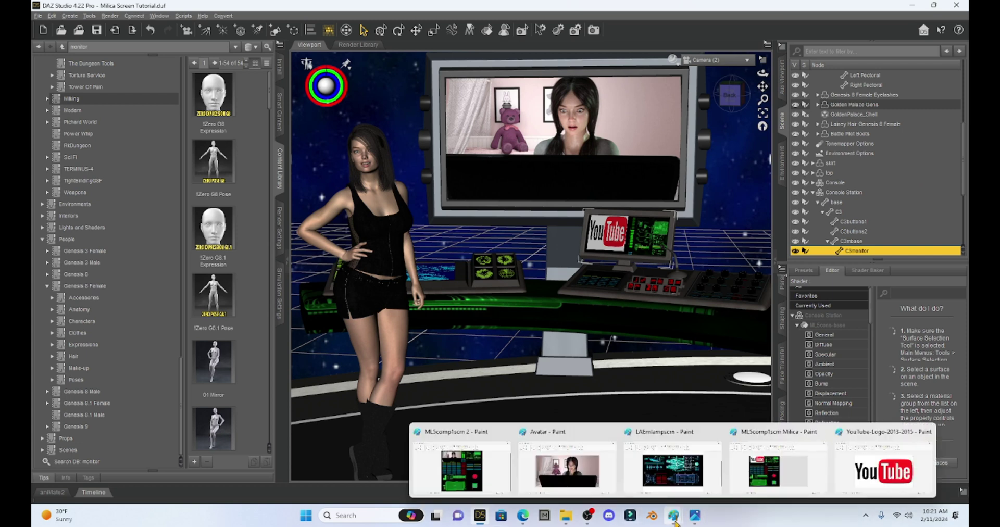
Switch to MLScomp1scrn Milica in Paint, undo the YouTube logo edits back to the Avatar picture and save the texture
left_click(805, 432)
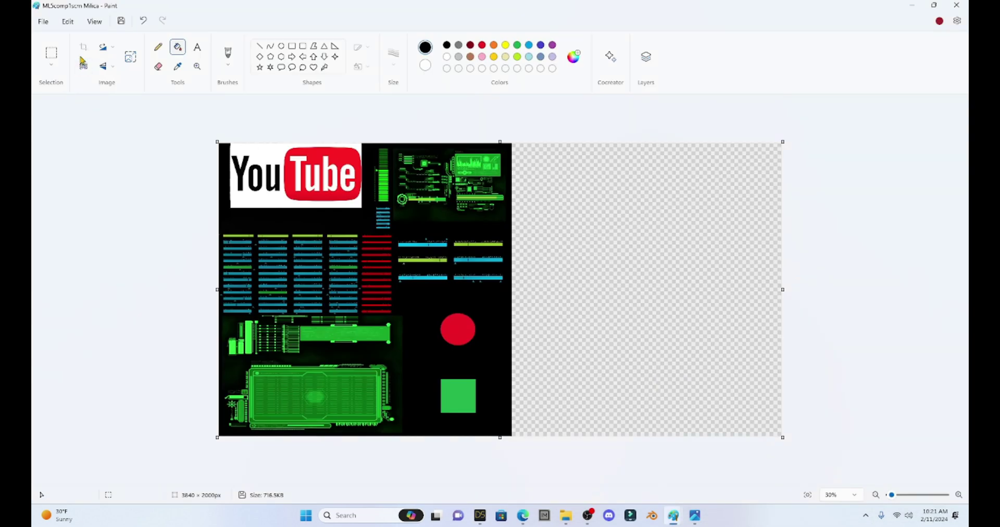
left_click(141, 23)
left_click(141, 23)
left_click(142, 23)
left_click(142, 24)
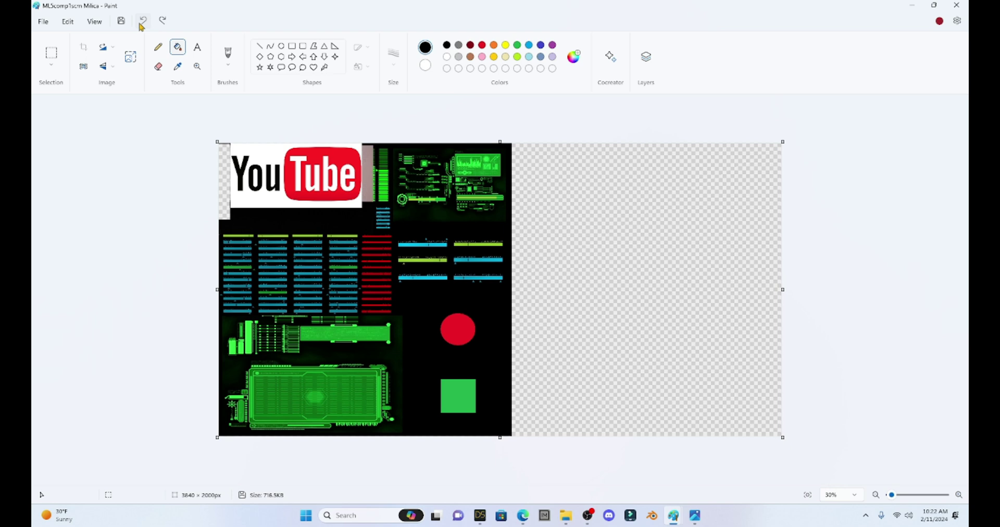
left_click(141, 23)
left_click(141, 24)
left_click(121, 21)
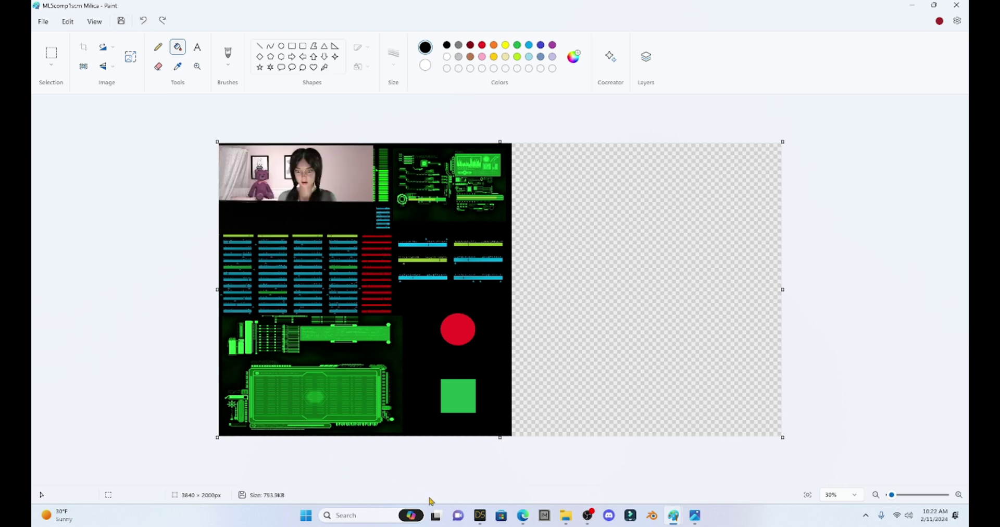
Switch to DAZ Studio, set the viewport to the view named Camera and render the scene
mouse_move(480, 515)
left_click(479, 483)
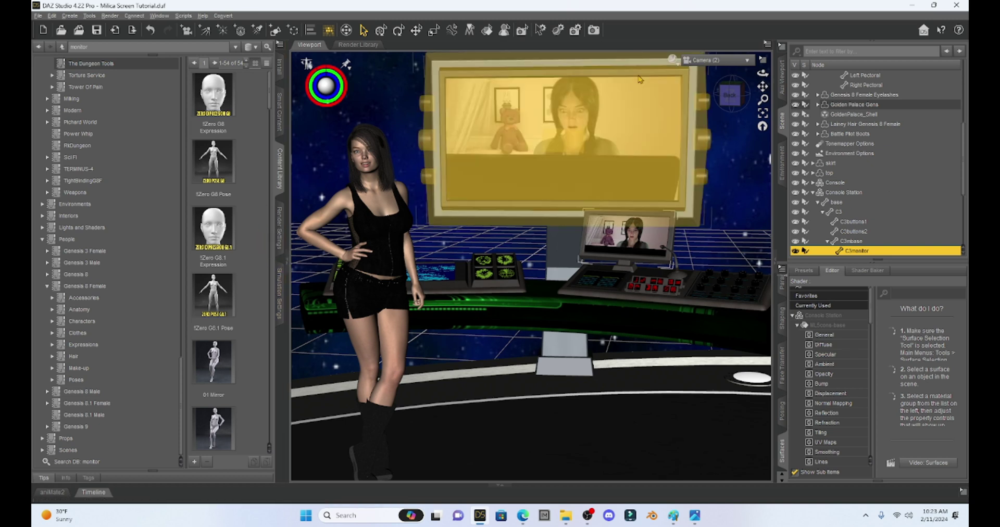
left_click(718, 60)
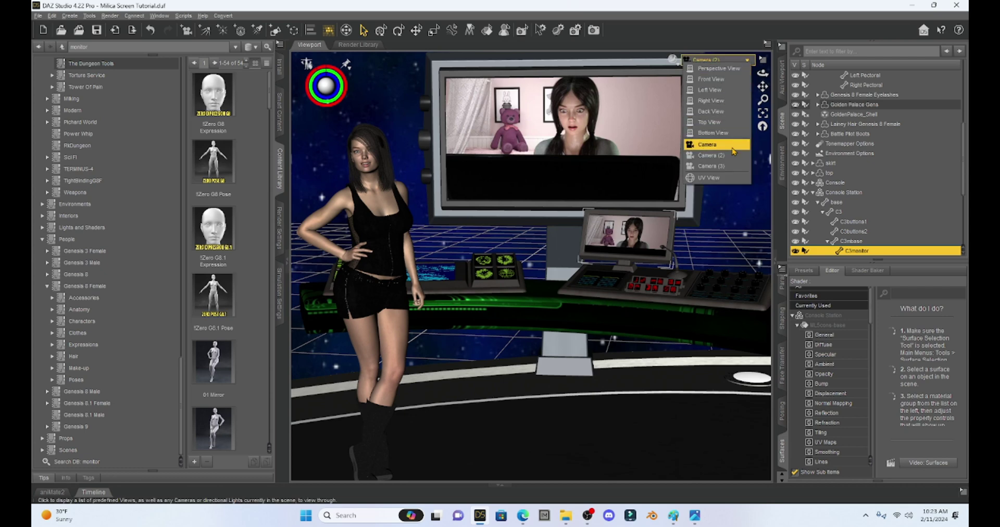
left_click(707, 145)
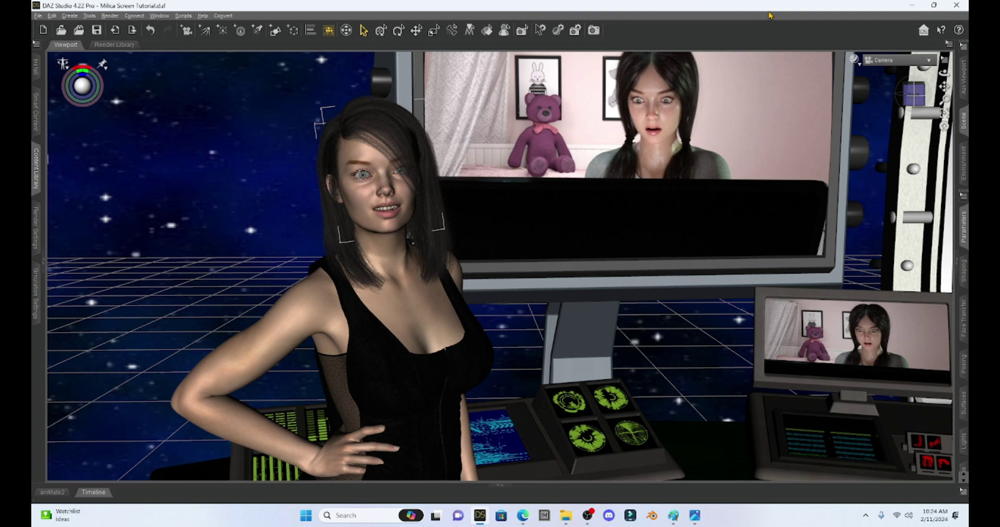
left_click(110, 16)
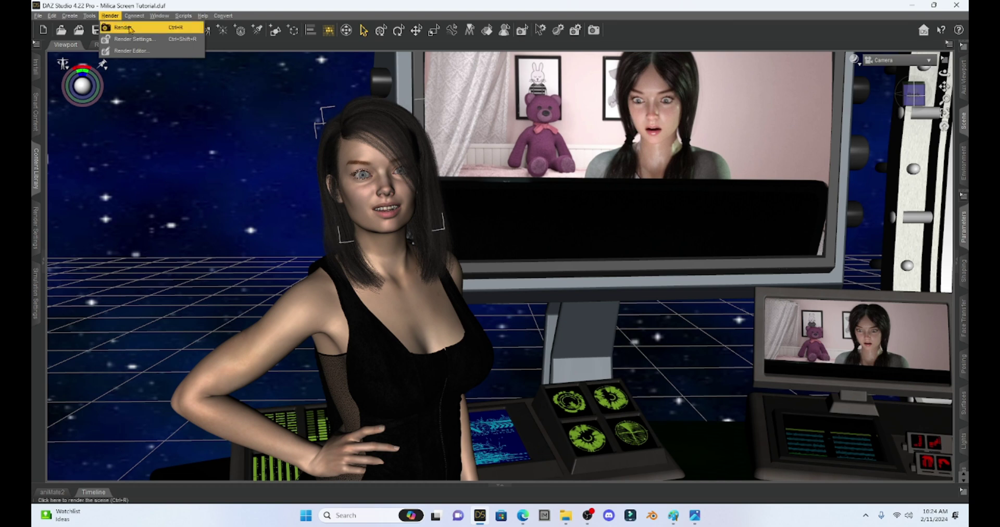
left_click(123, 27)
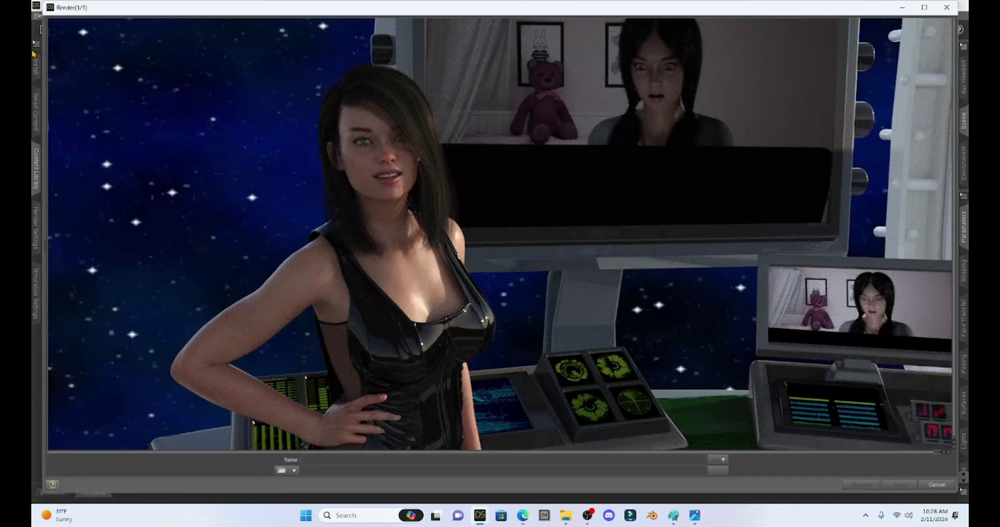